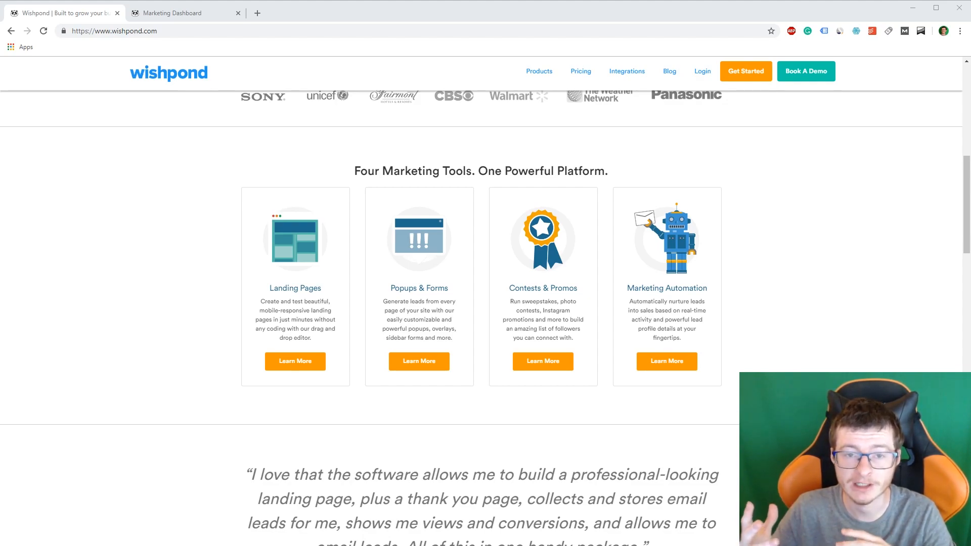
Step: Switch to the Wishpond marketing dashboard and start a new Landing Page campaign
left_click(168, 14)
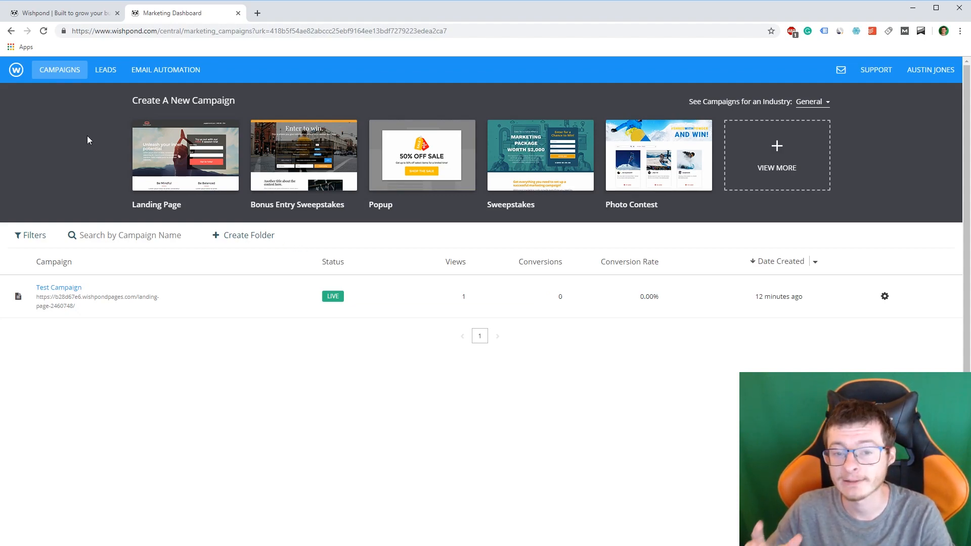
mouse_move(149, 124)
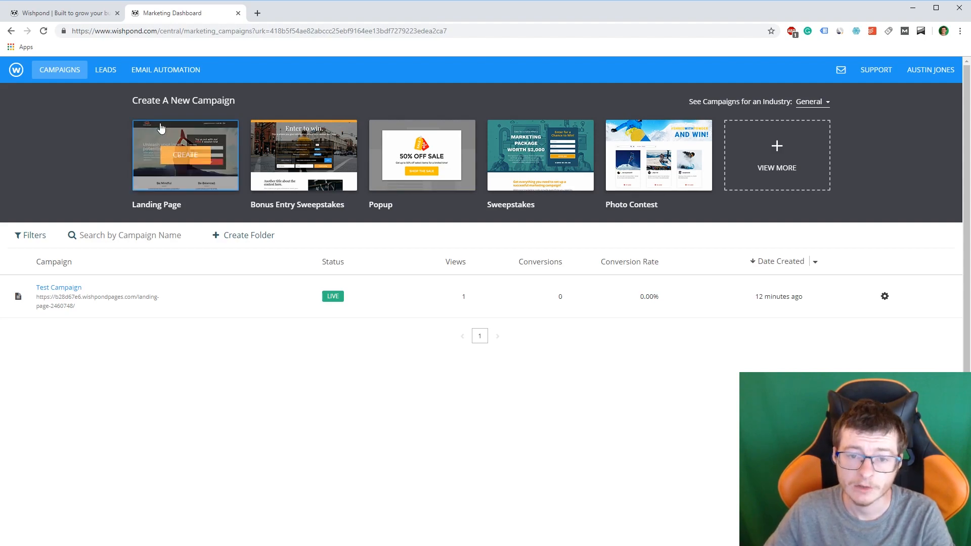
left_click(189, 161)
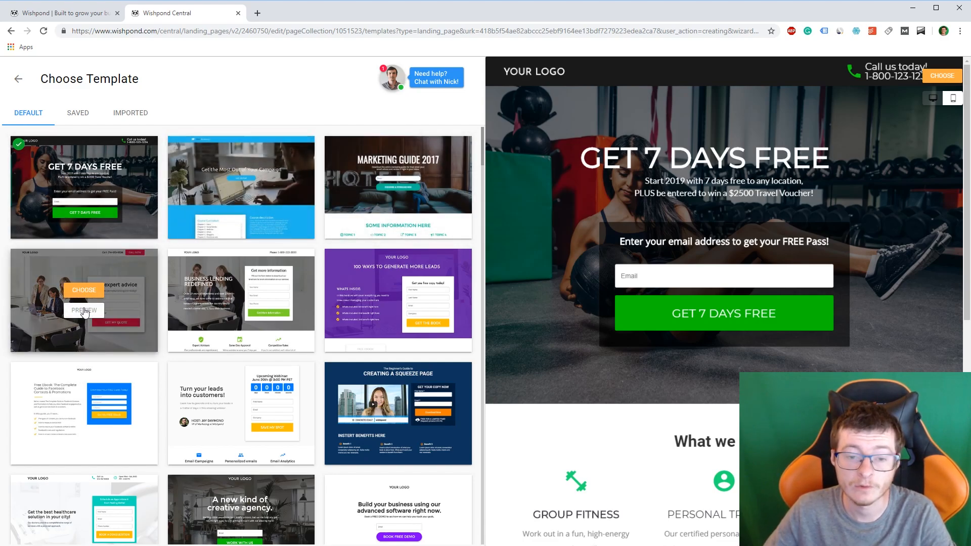
Step: Preview and choose the "Get expert advice" template, and name the campaign Test Campaign
left_click(84, 315)
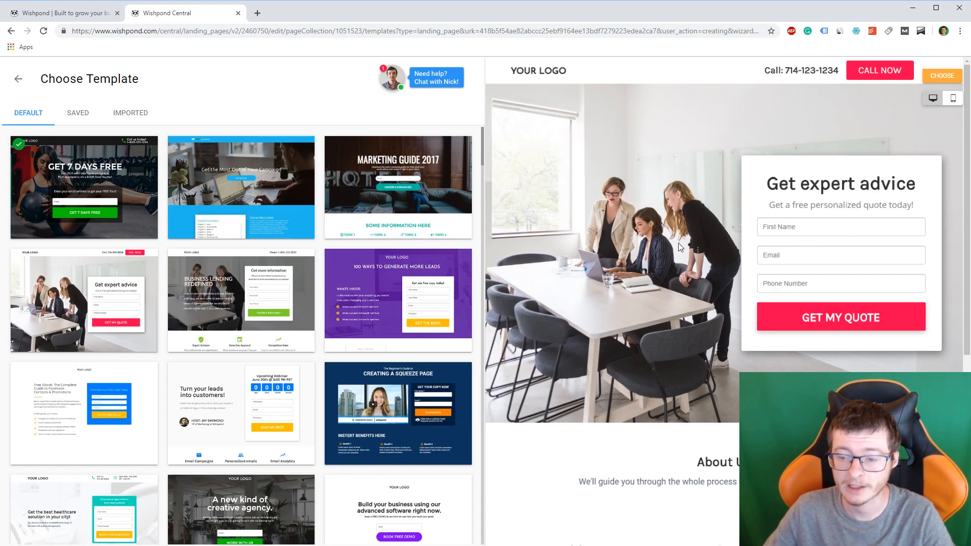
mouse_move(82, 294)
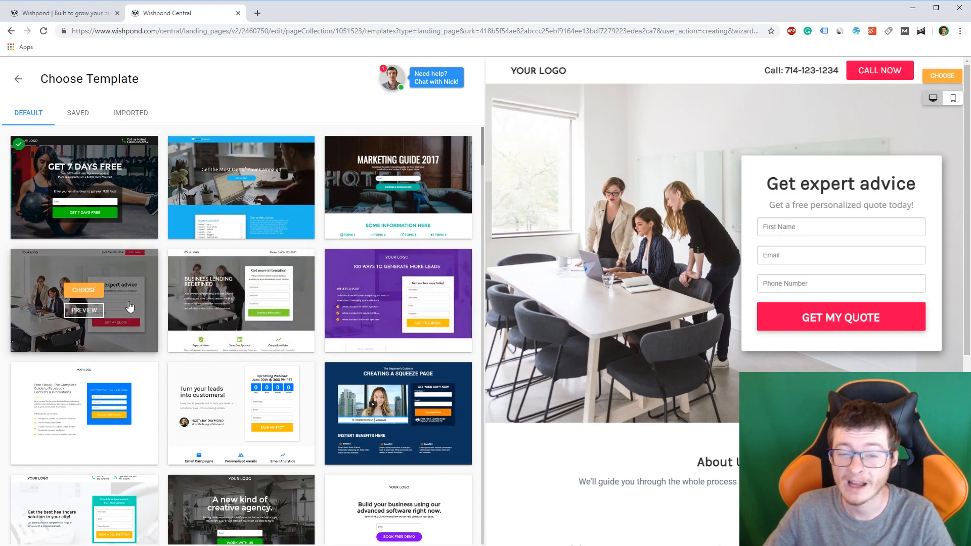
left_click(82, 293)
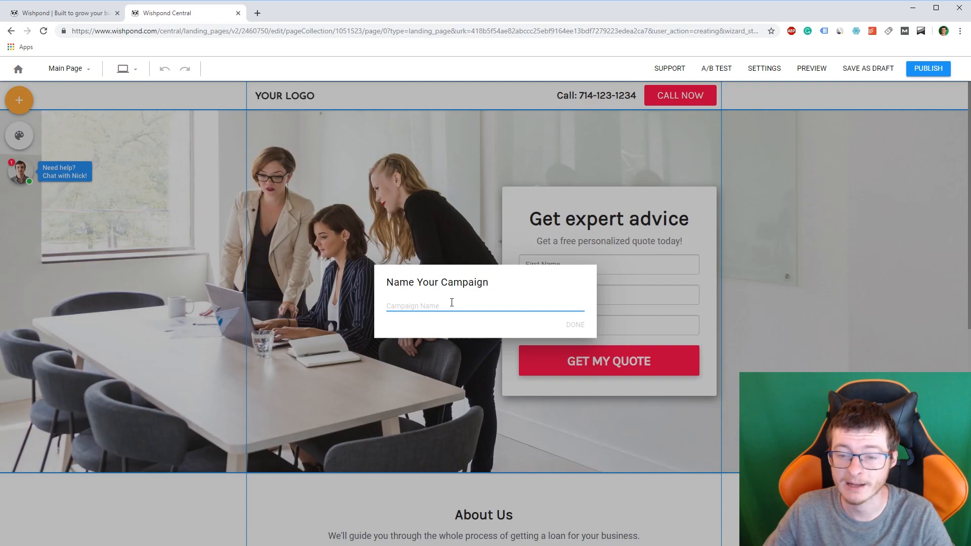
type("Test Campaign")
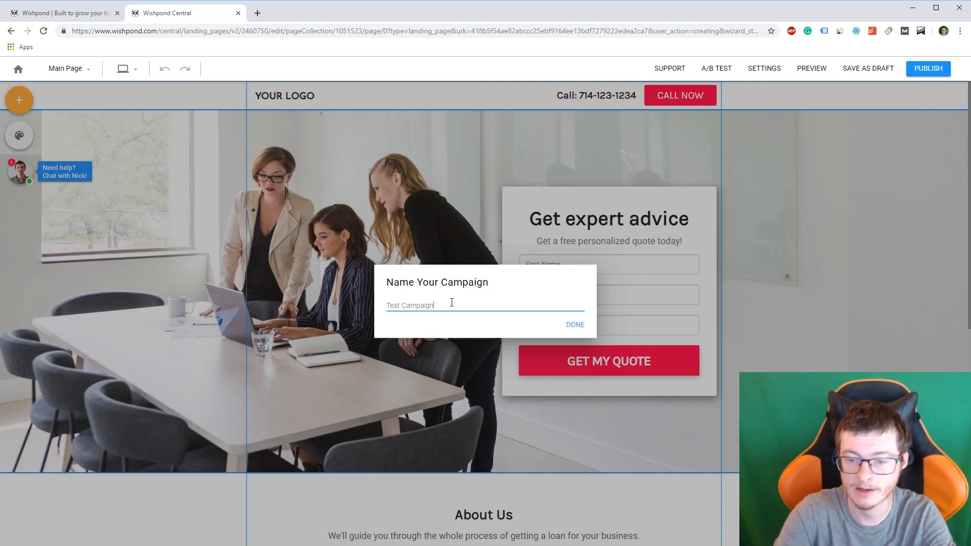
key("Return")
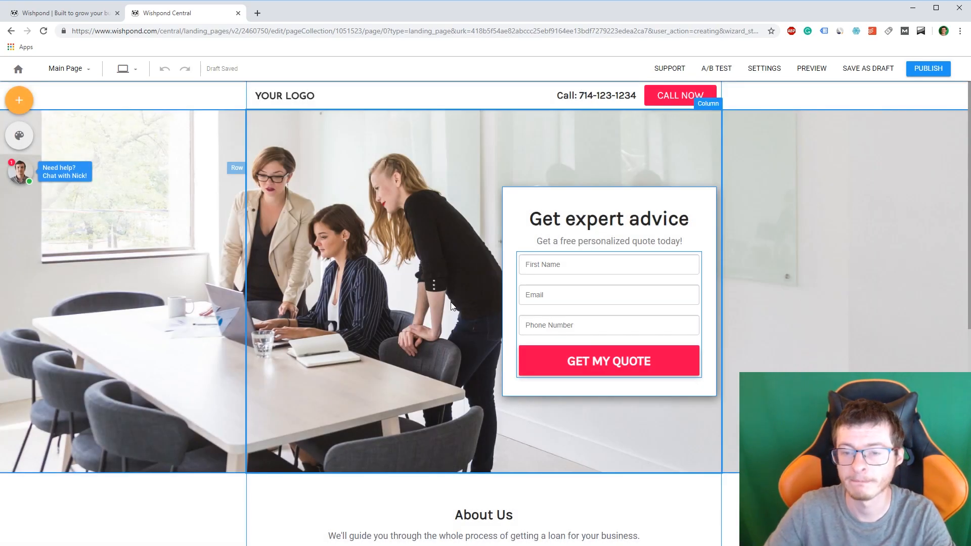
Step: Inspect the editing options of the logo, call text, heading, quote form, and its First Name and Email fields
left_click(306, 100)
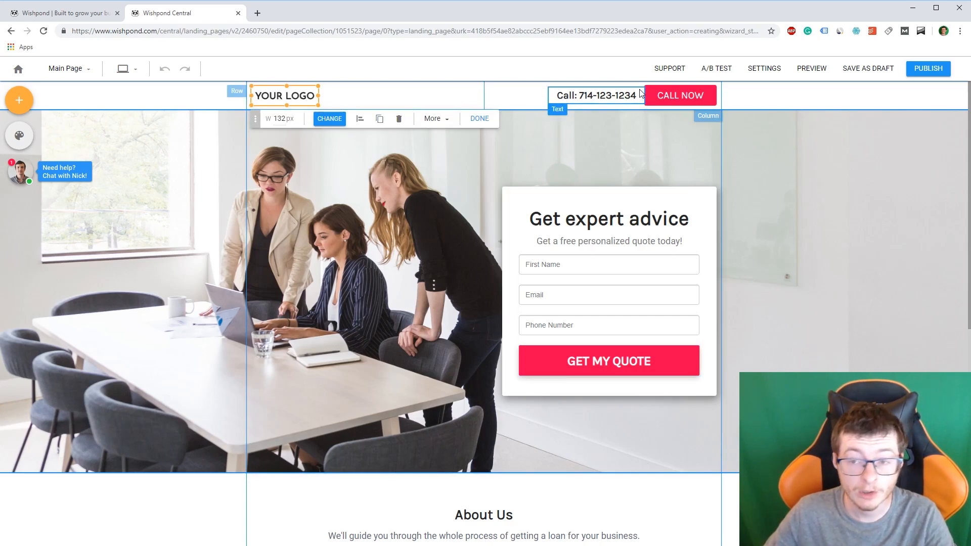
left_click(590, 96)
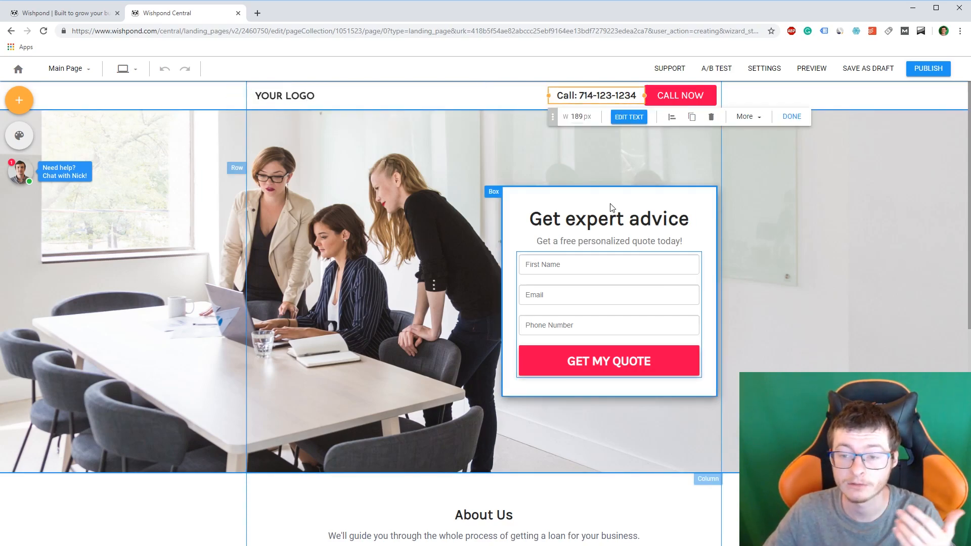
left_click(590, 219)
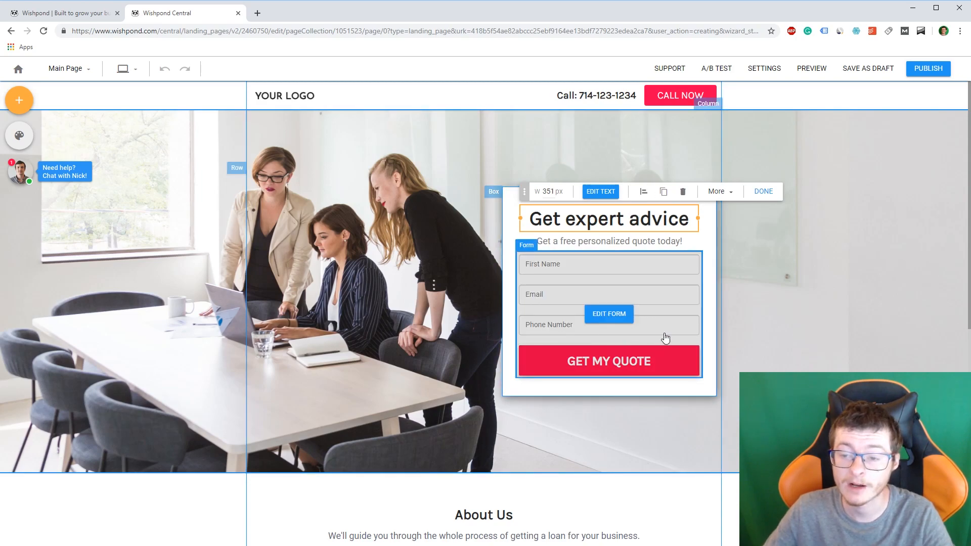
mouse_move(527, 321)
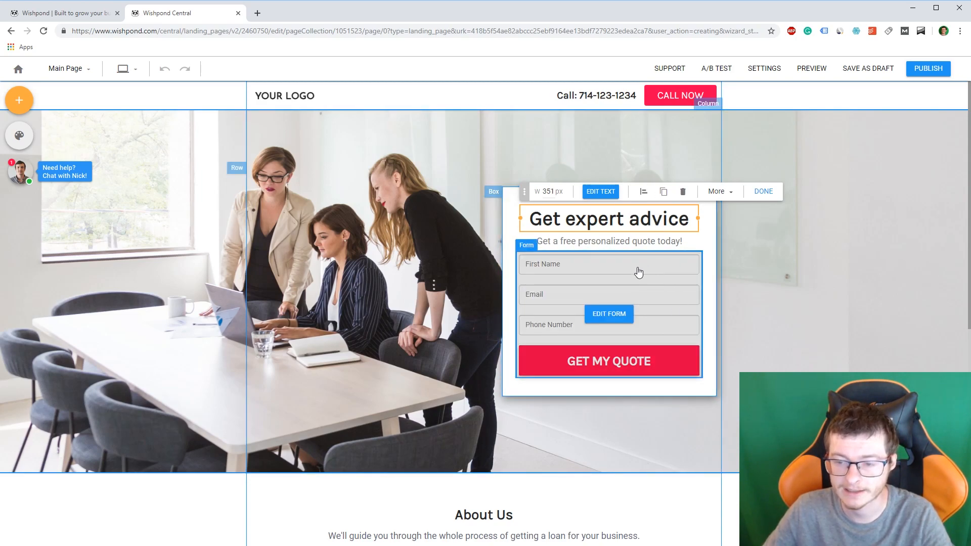
left_click(611, 315)
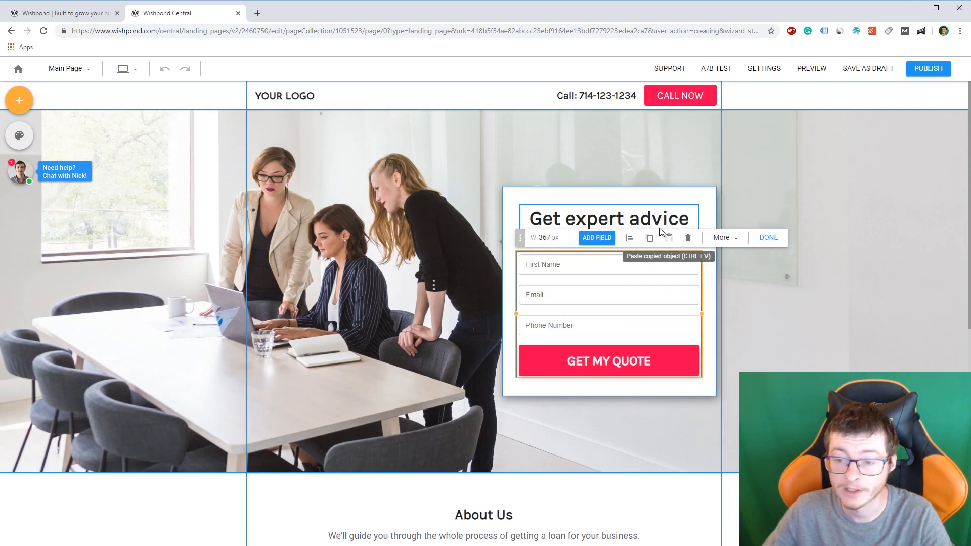
left_click(565, 270)
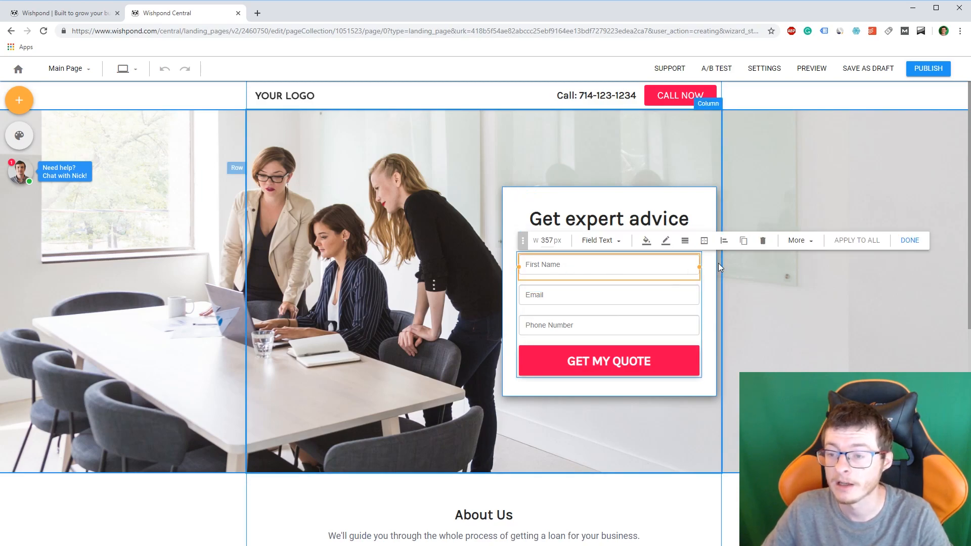
left_click(611, 300)
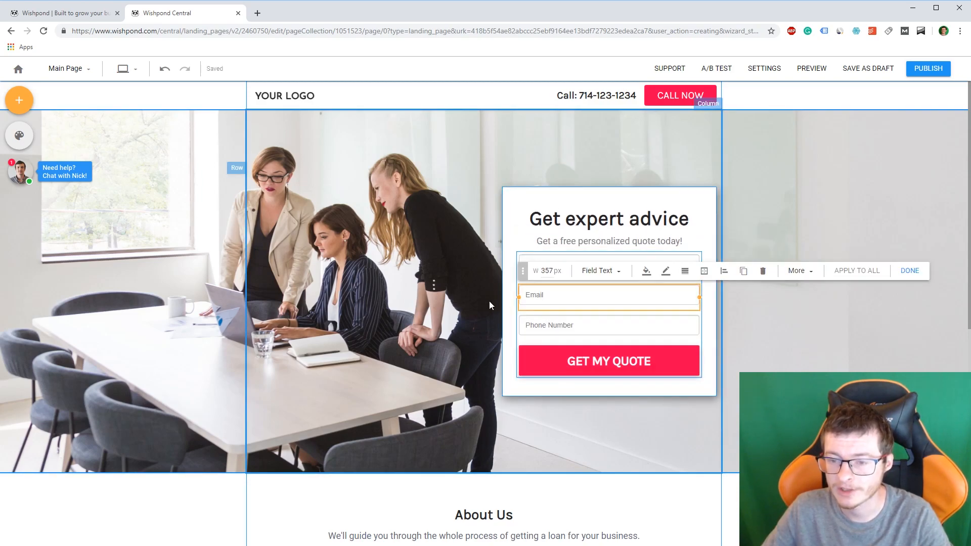
Step: Look over the landing page's sections through the testimonial, and view the available campaign settings
scroll(444, 295, "down", 2)
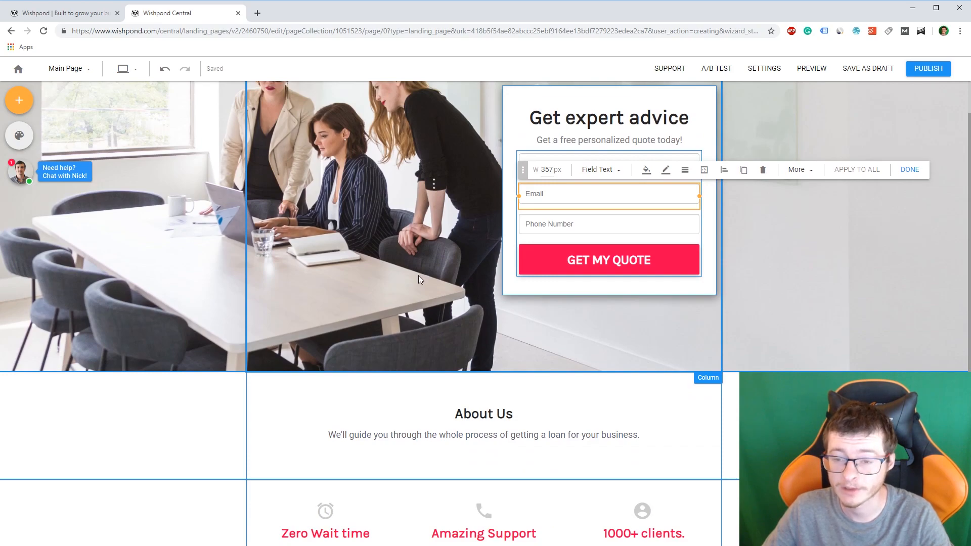
scroll(418, 275, "down", 4)
scroll(408, 275, "up", 5)
scroll(392, 274, "up", 2)
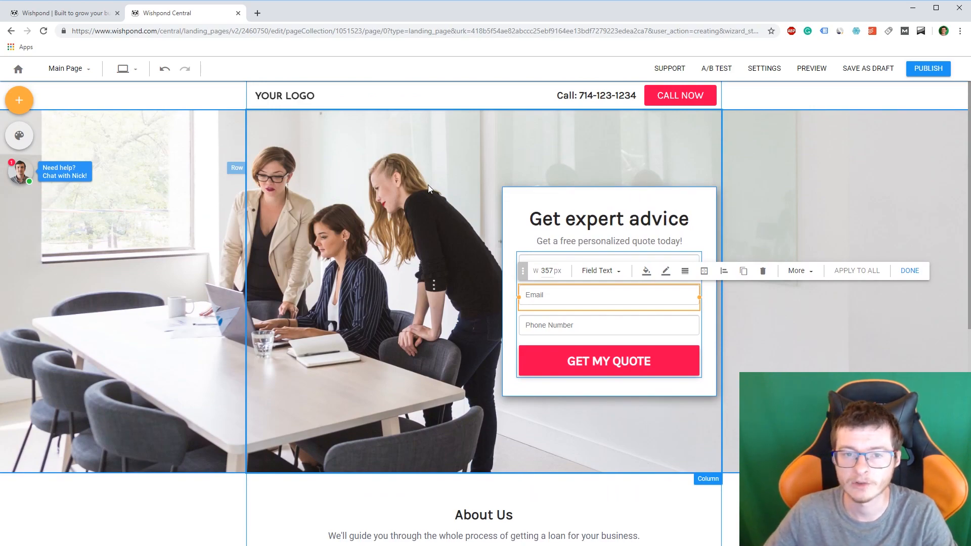
scroll(459, 223, "down", 6)
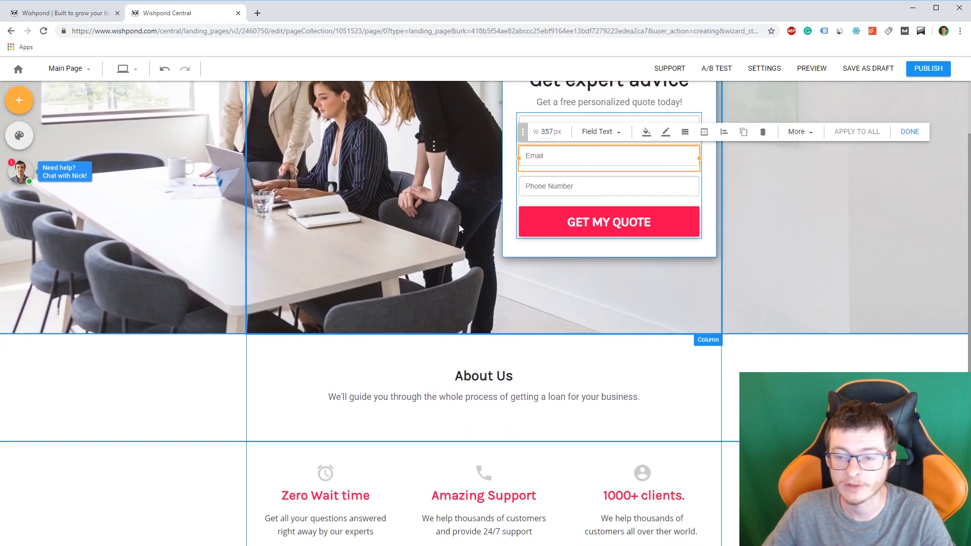
scroll(505, 227, "down", 2)
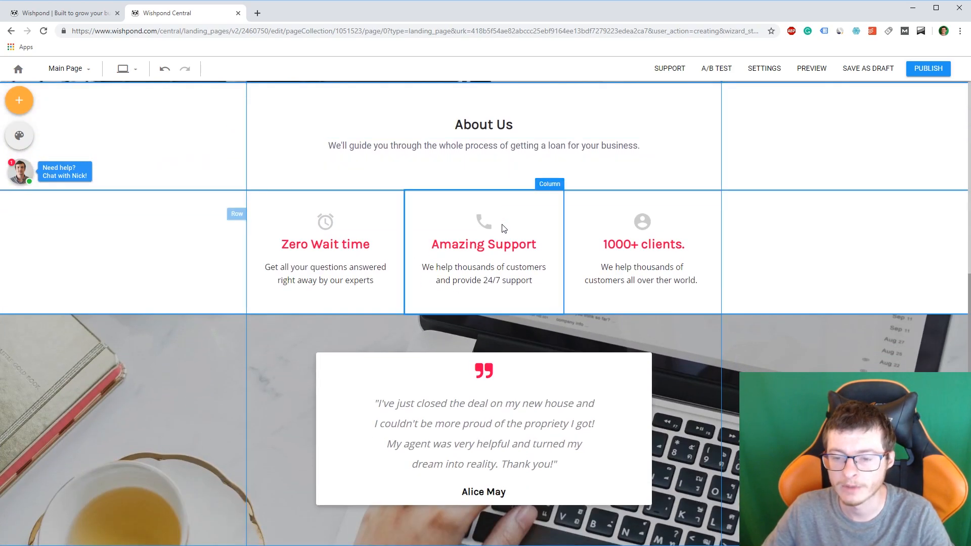
scroll(531, 260, "up", 8)
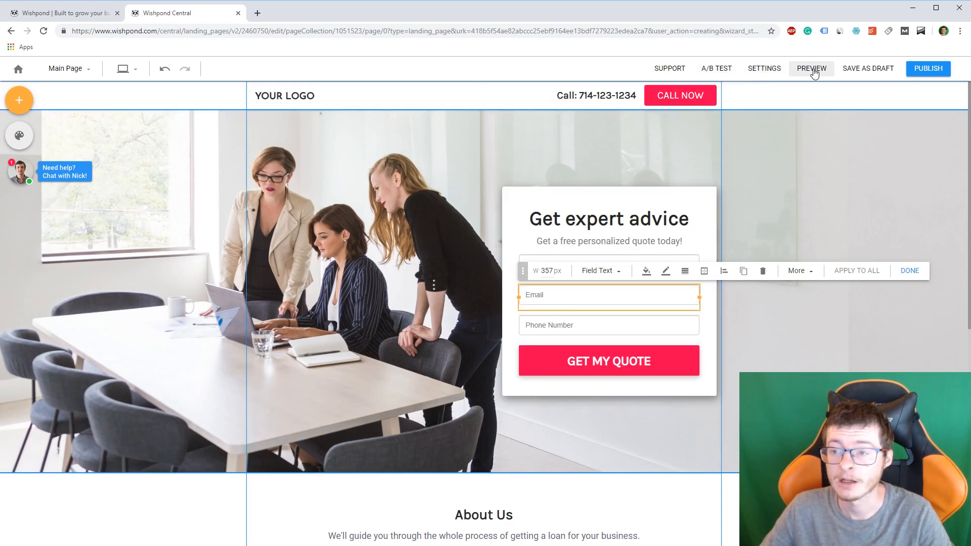
left_click(765, 70)
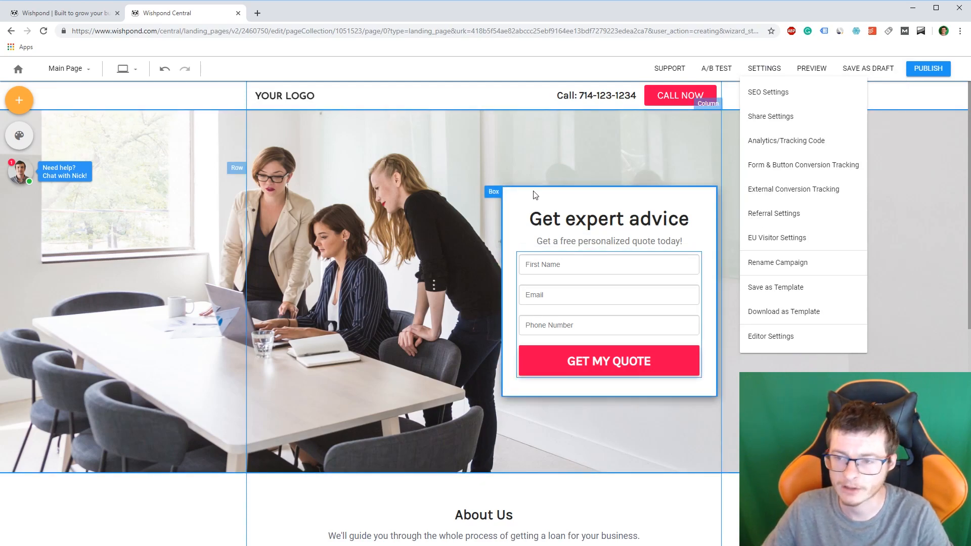
Step: Publish the landing page and open its copied live link in a new browser tab
left_click(920, 72)
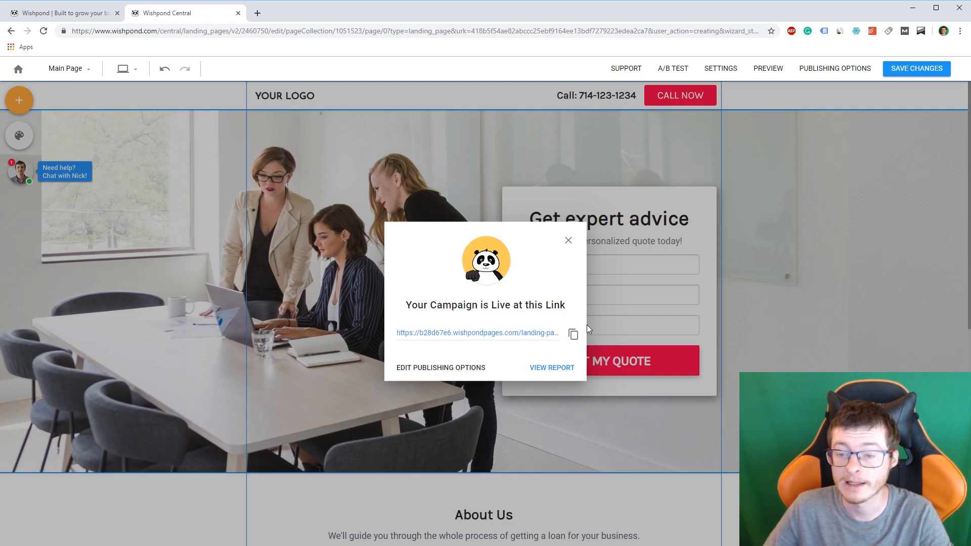
left_click(573, 334)
left_click(257, 13)
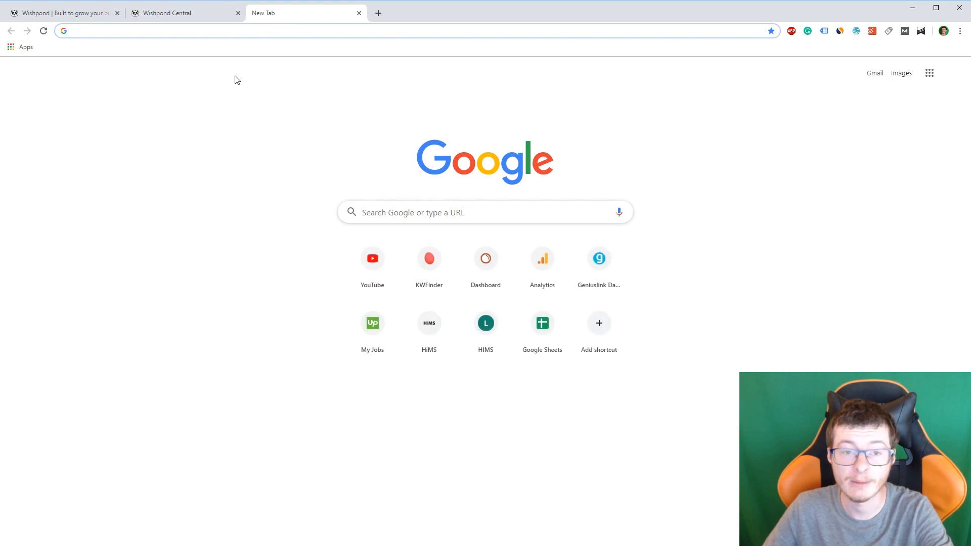
key("ctrl+v")
key("Return")
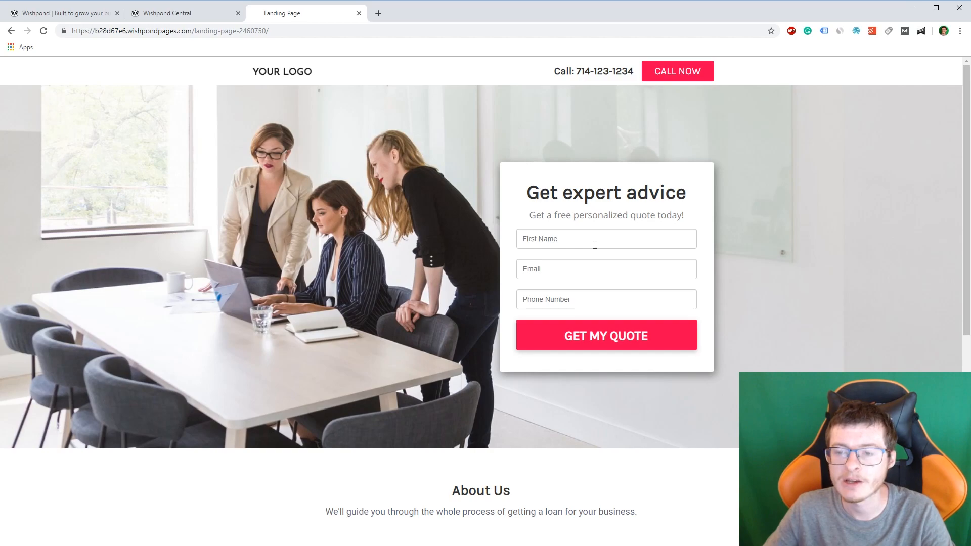
Step: Return to the landing page editor, dismiss the live-link dialog, and review the page's sections and settings
left_click(185, 15)
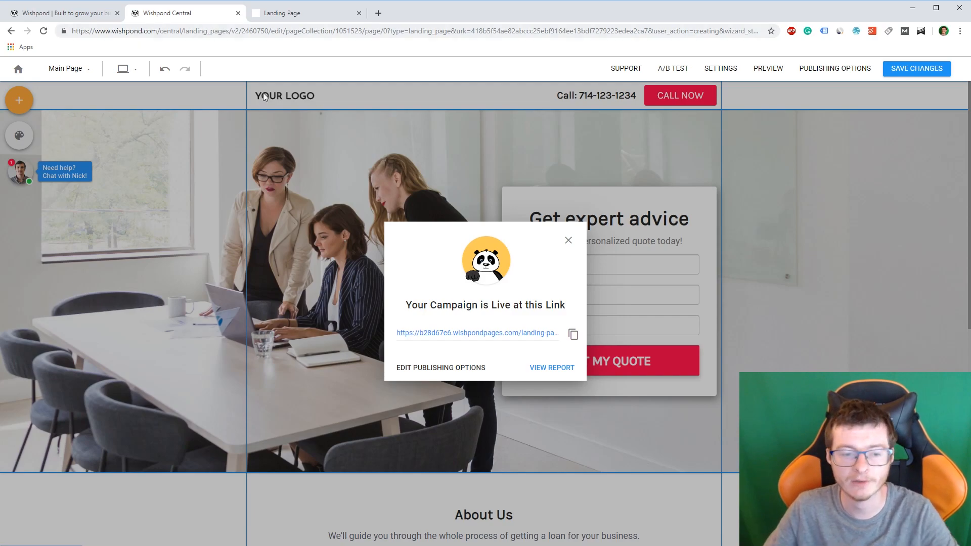
left_click(569, 240)
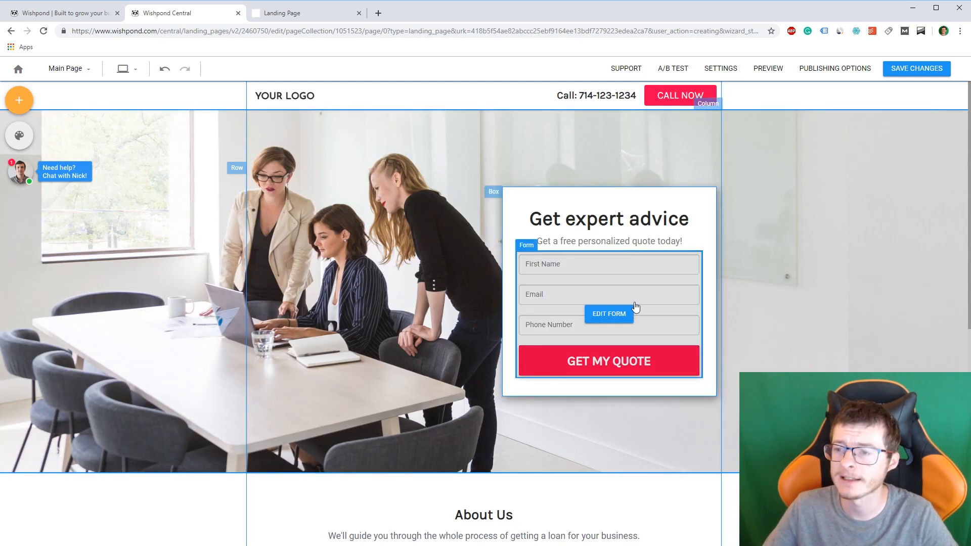
scroll(494, 249, "down", 5)
scroll(490, 251, "down", 3)
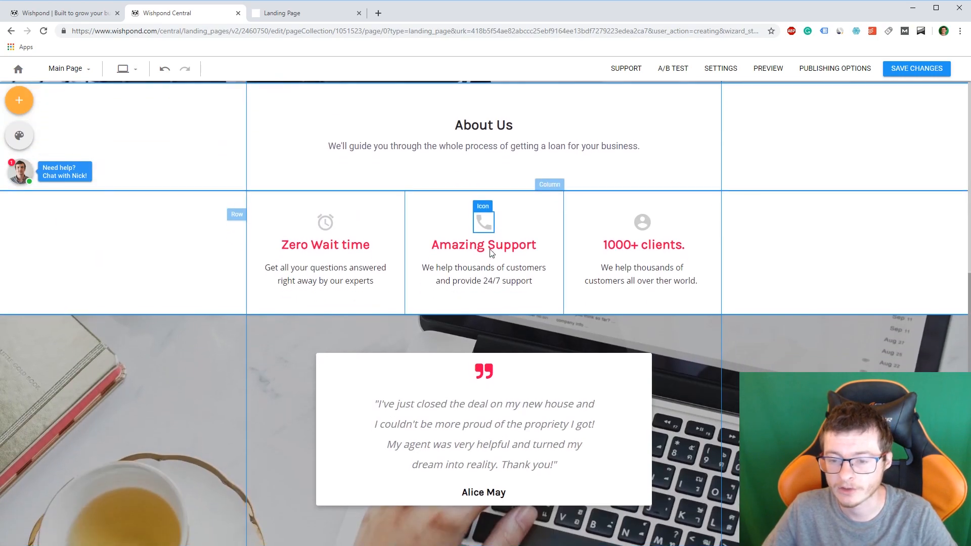
scroll(485, 247, "up", 8)
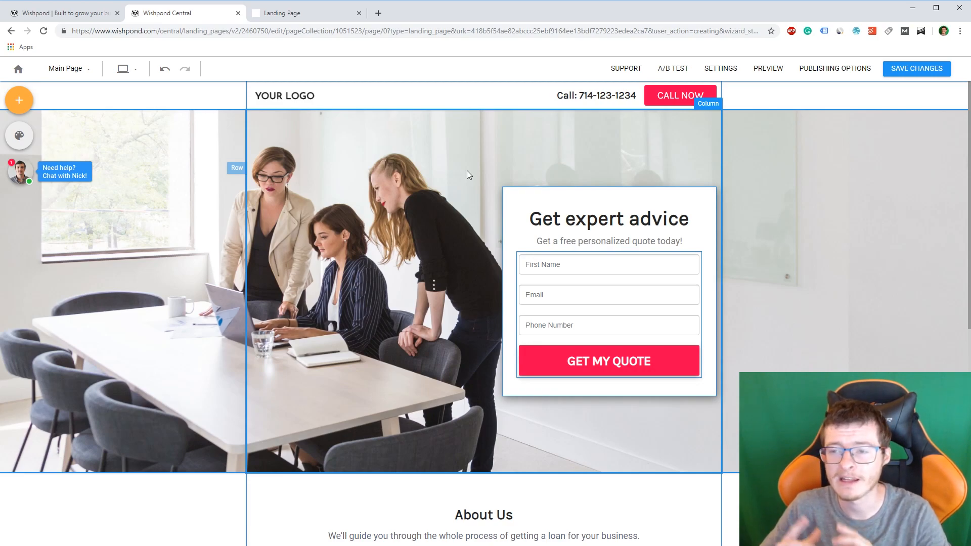
left_click(721, 71)
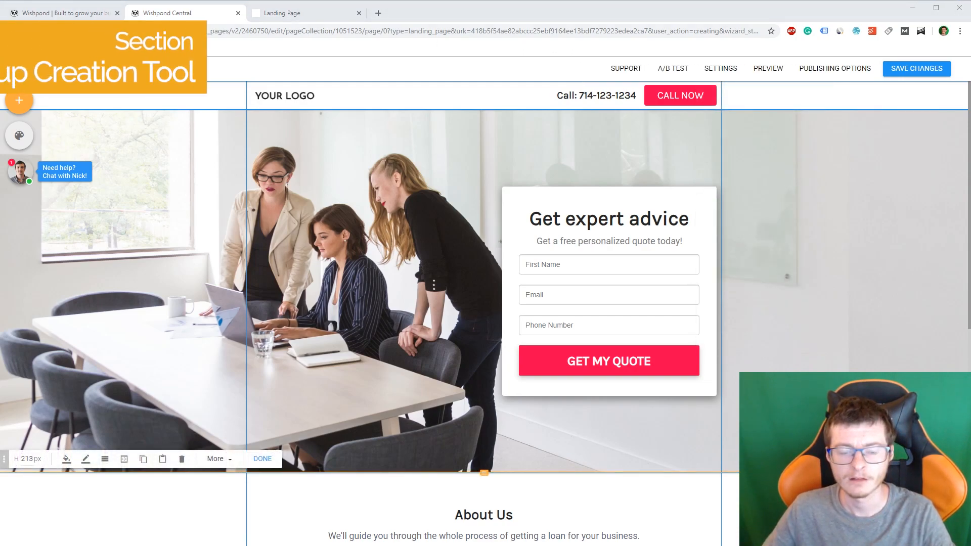
Step: Return to the campaigns dashboard, start a new popup campaign, and switch to the tab where it opens
key("alt+Left")
key("alt+Left")
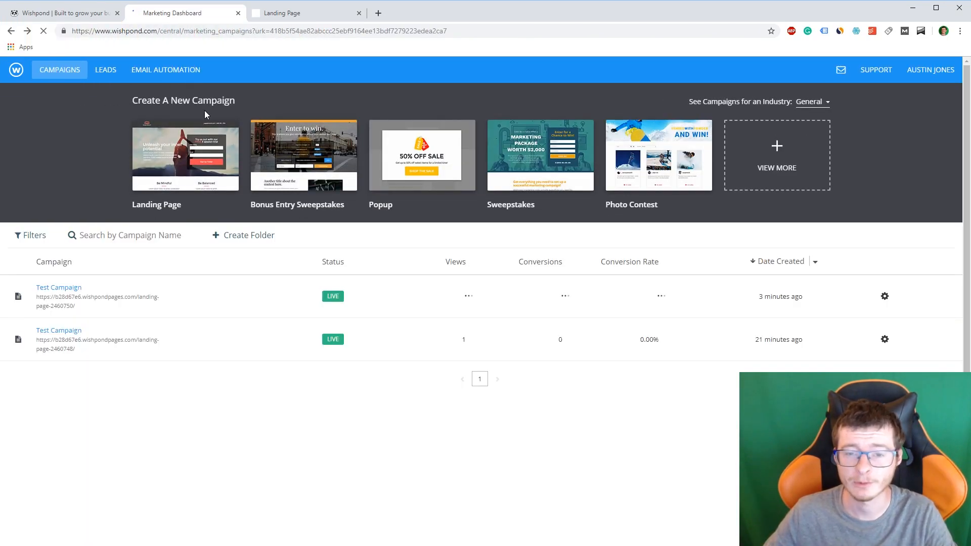
mouse_move(425, 163)
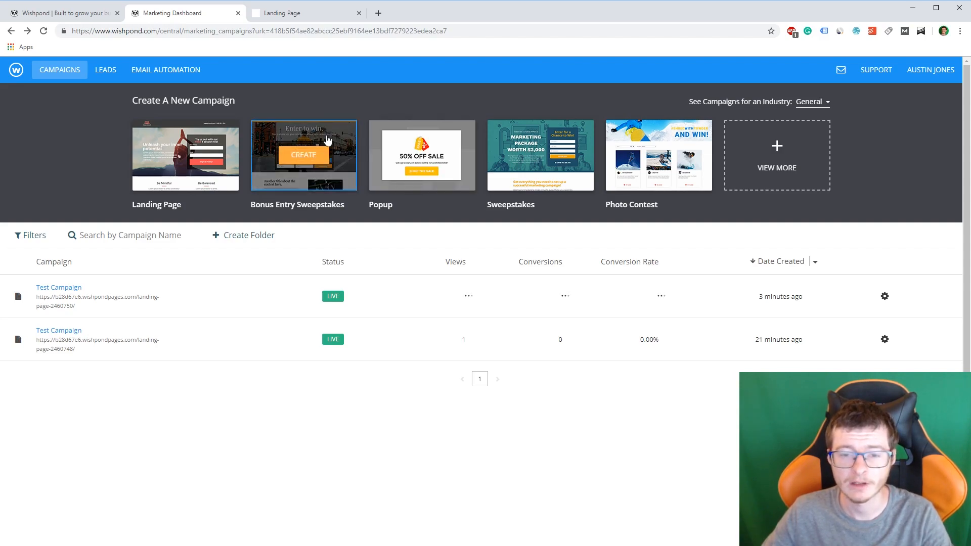
mouse_move(347, 169)
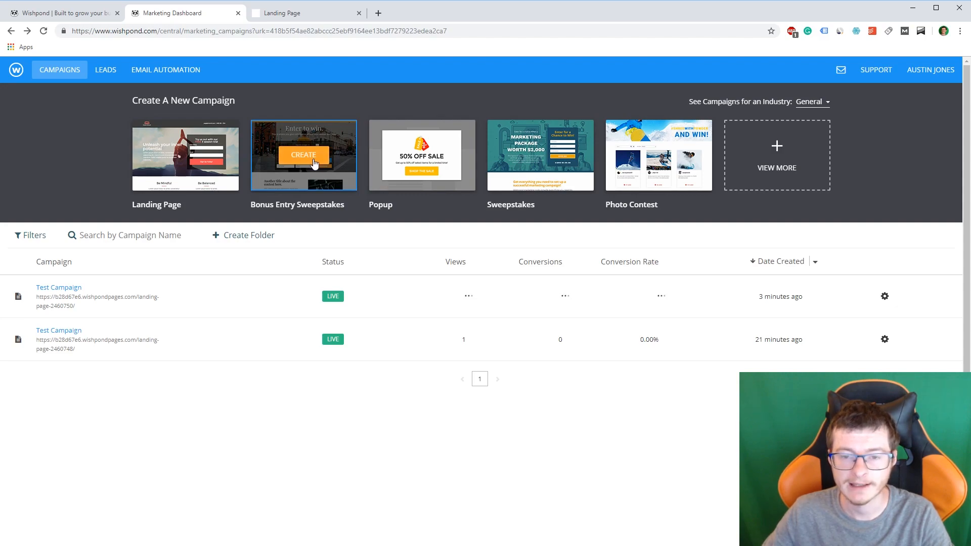
mouse_move(196, 166)
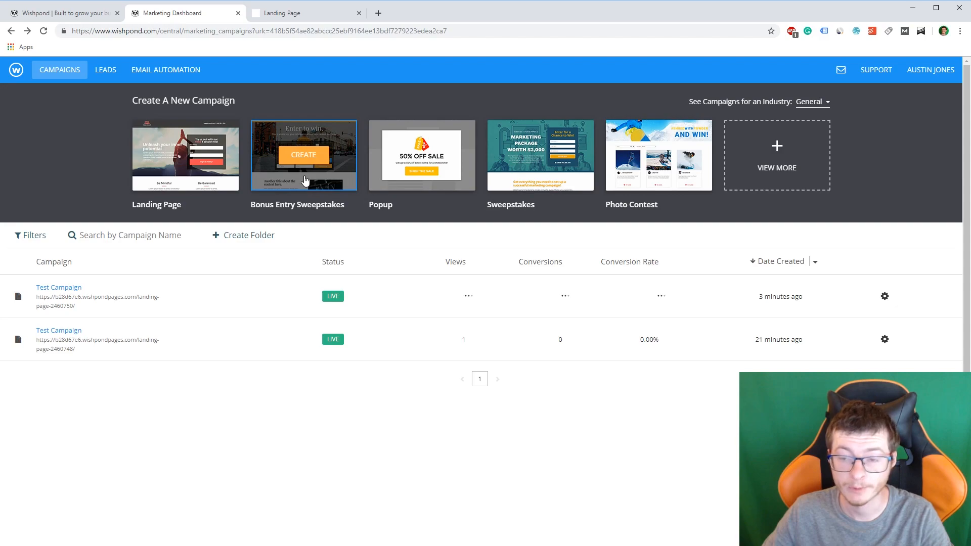
mouse_move(567, 141)
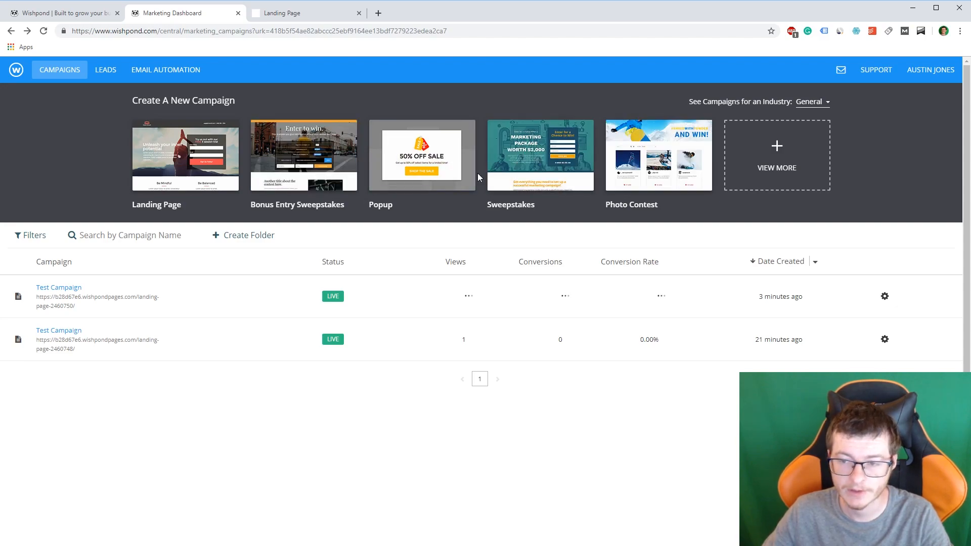
mouse_move(470, 184)
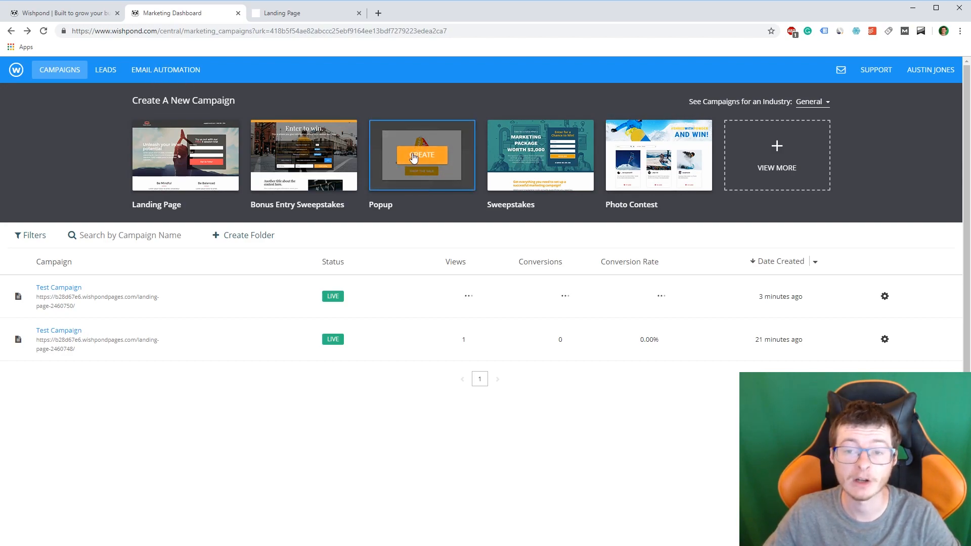
left_click(431, 157)
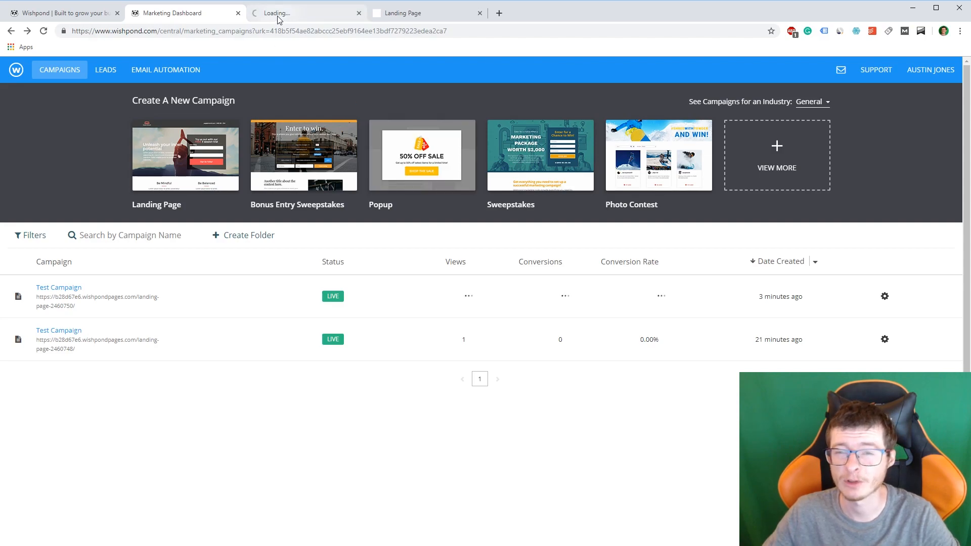
left_click(278, 15)
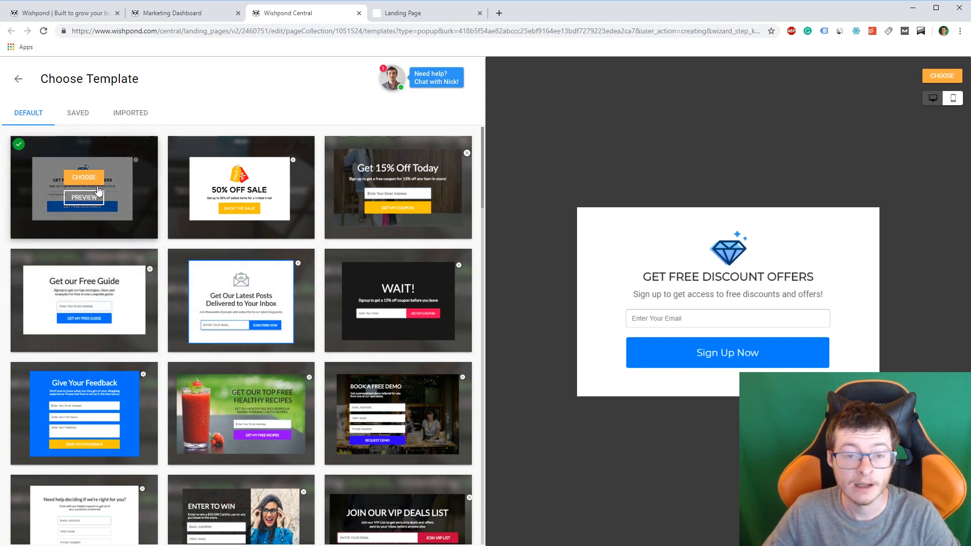
Step: Preview and choose the "Get Free Discount Offers" popup template, and give the campaign a test name
left_click(84, 201)
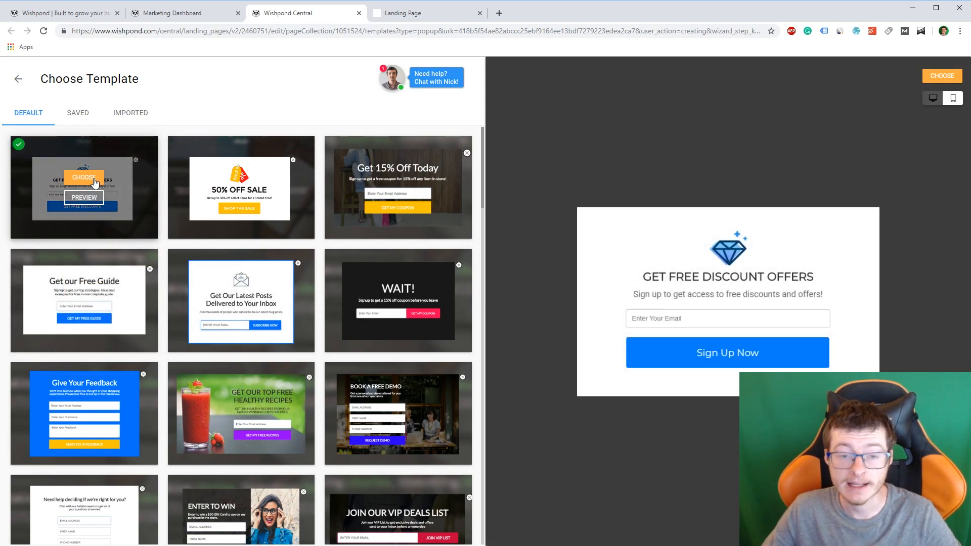
left_click(94, 179)
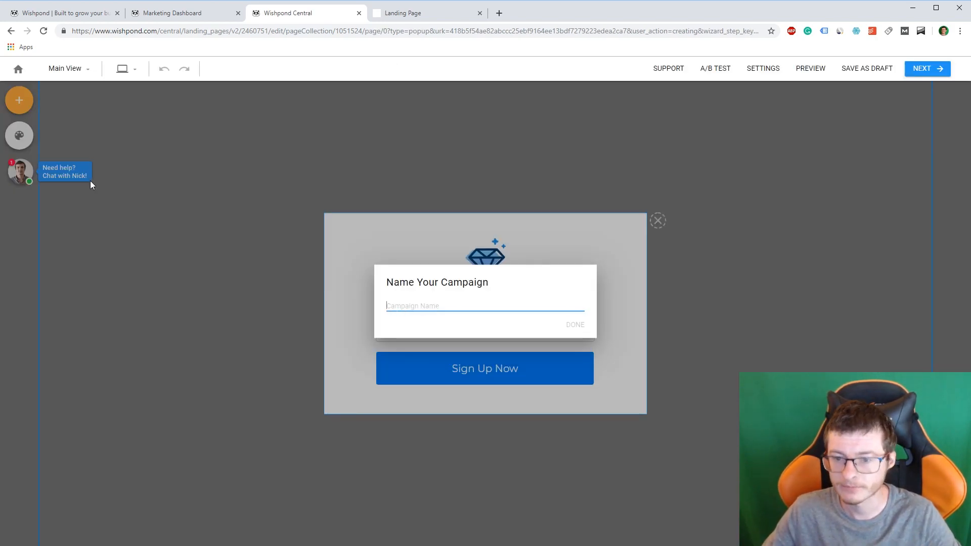
type("Test 1")
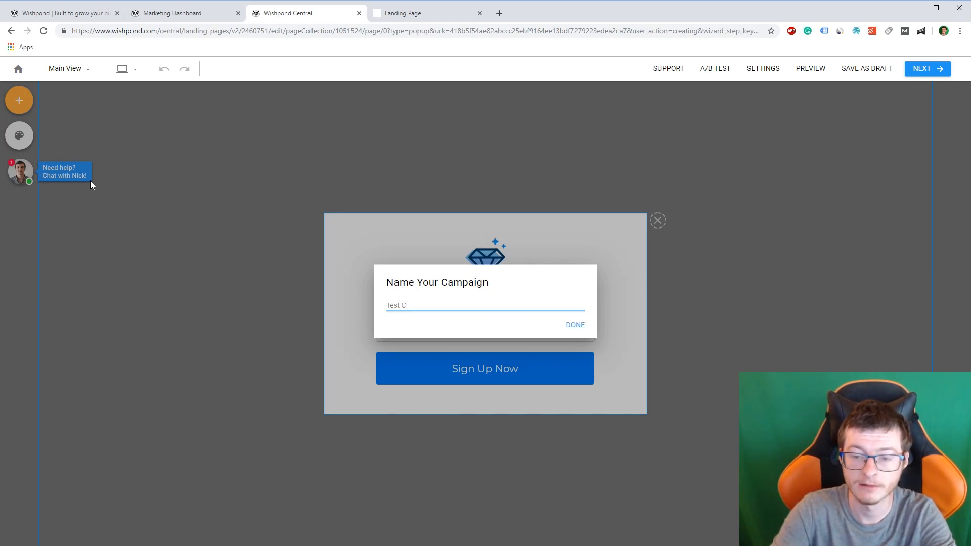
key("Return")
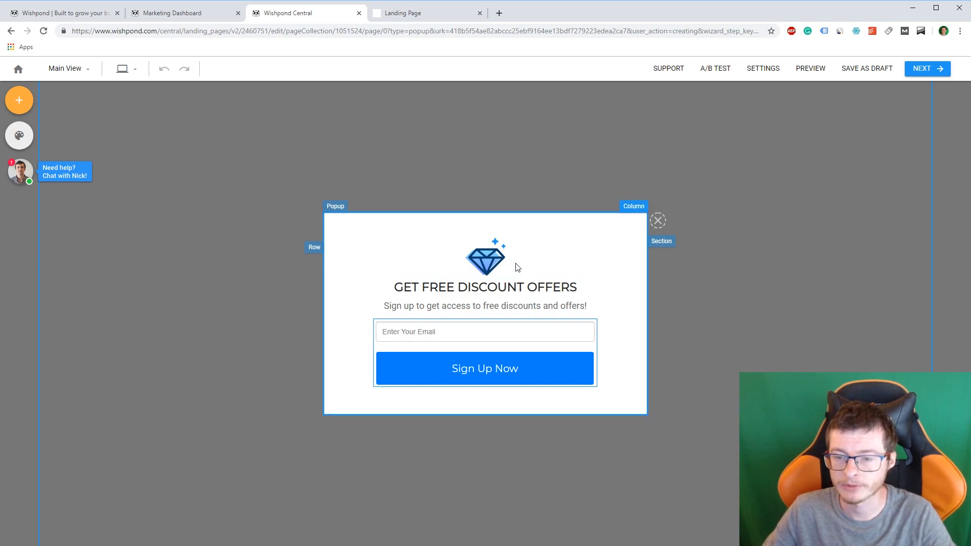
left_click(762, 68)
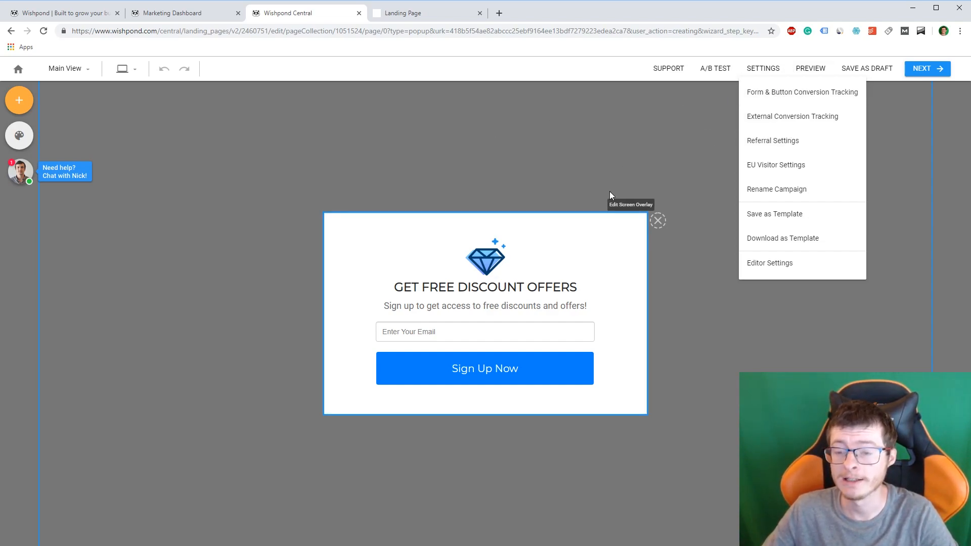
left_click(926, 70)
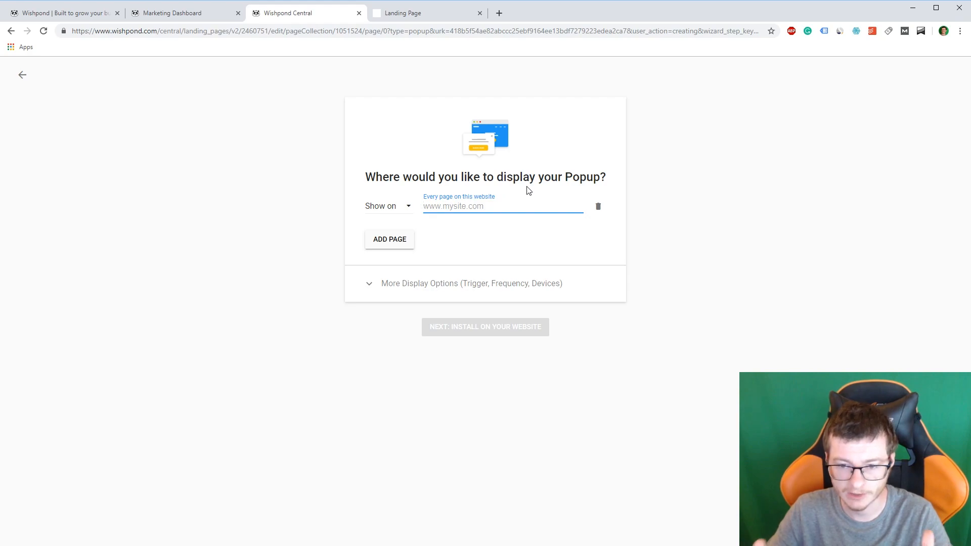
type("https://softwarelore.com")
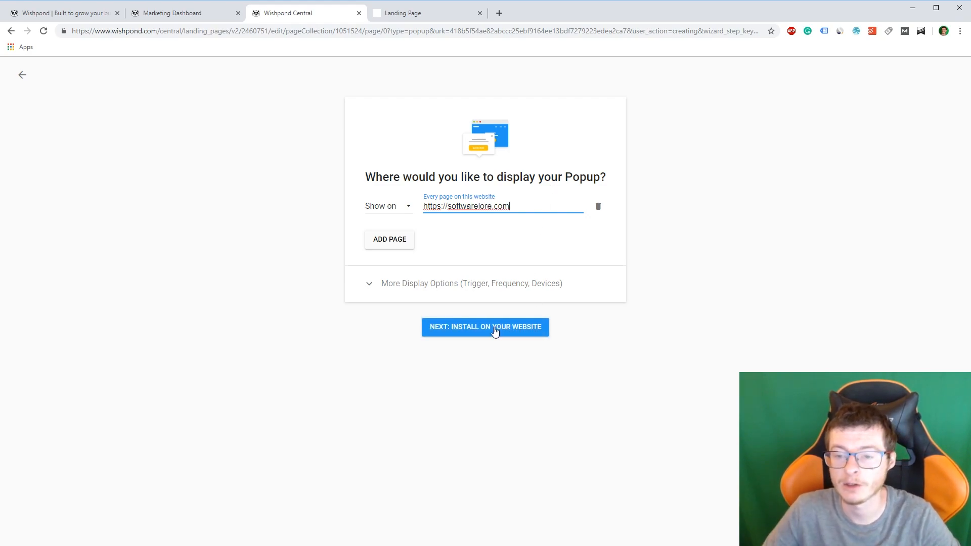
Step: Continue to the website installation code, select the code snippet, and skip the installation verification
left_click(494, 332)
left_click(526, 239)
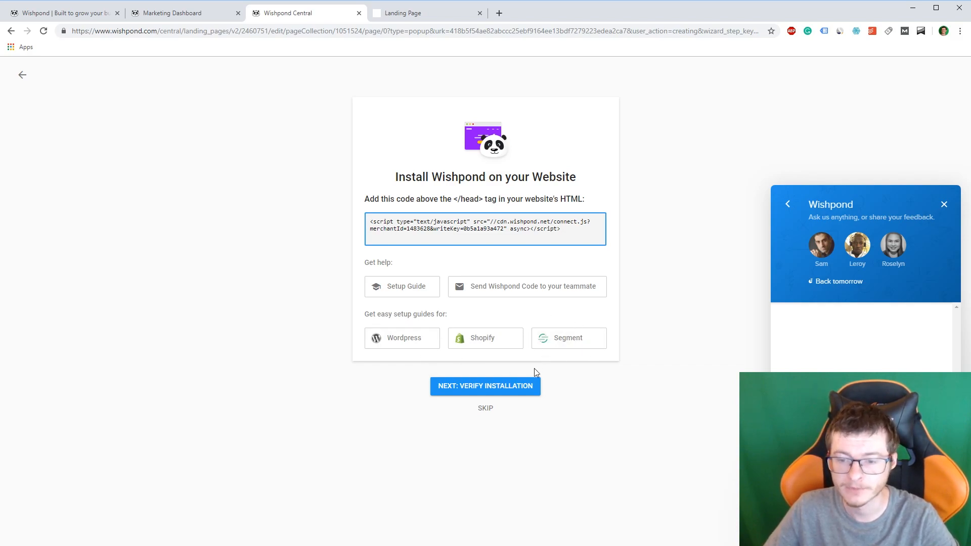
left_click(485, 409)
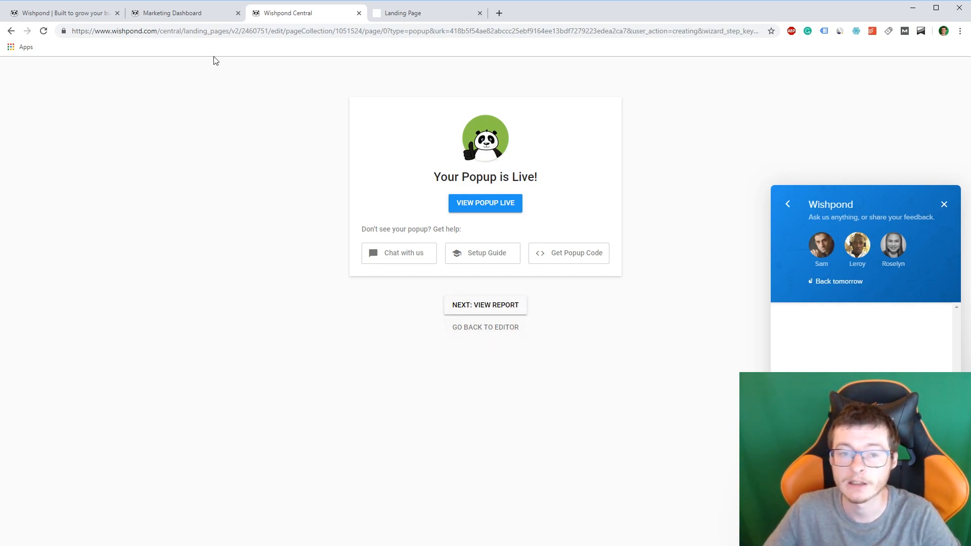
Step: Return to the campaigns dashboard and create a sweepstakes campaign with the Broad Layout template, dismissing the chat message
left_click(154, 15)
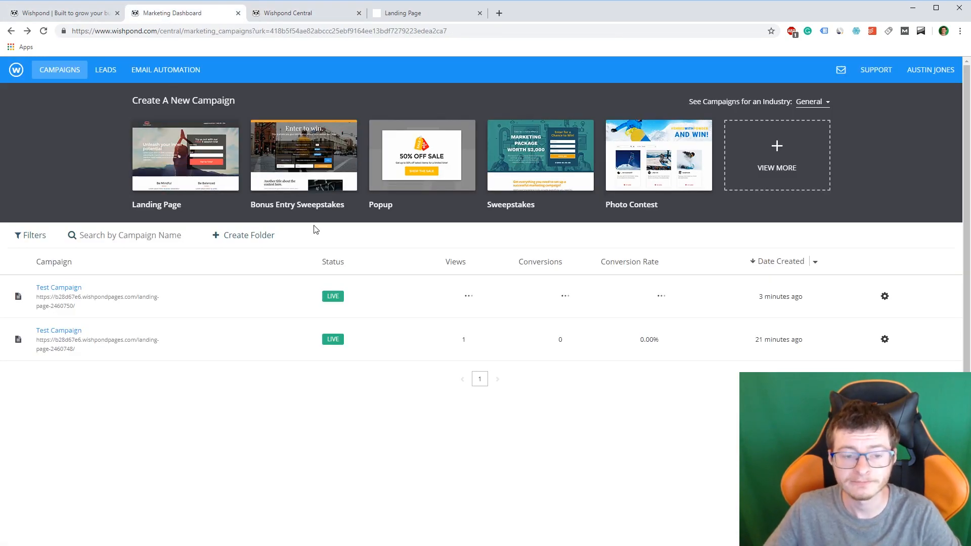
mouse_move(446, 171)
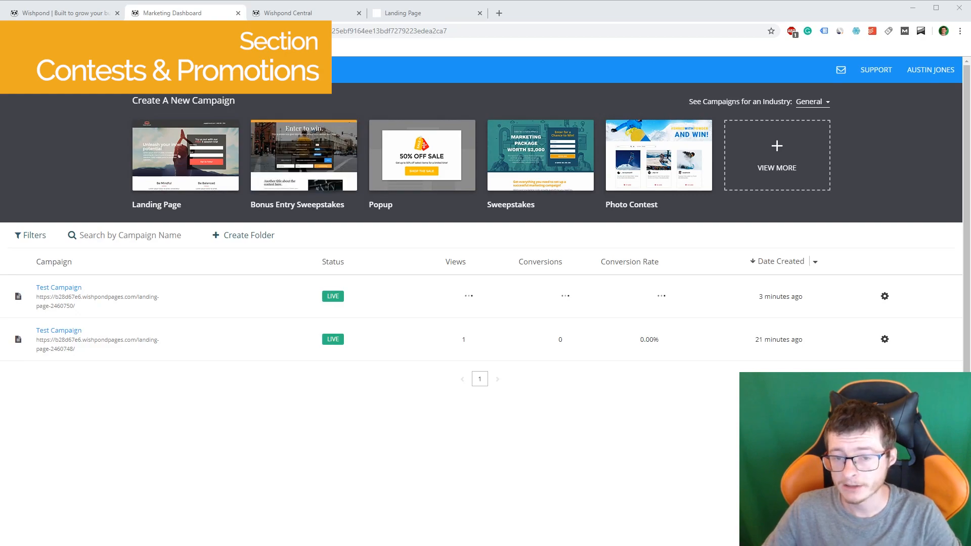
mouse_move(304, 155)
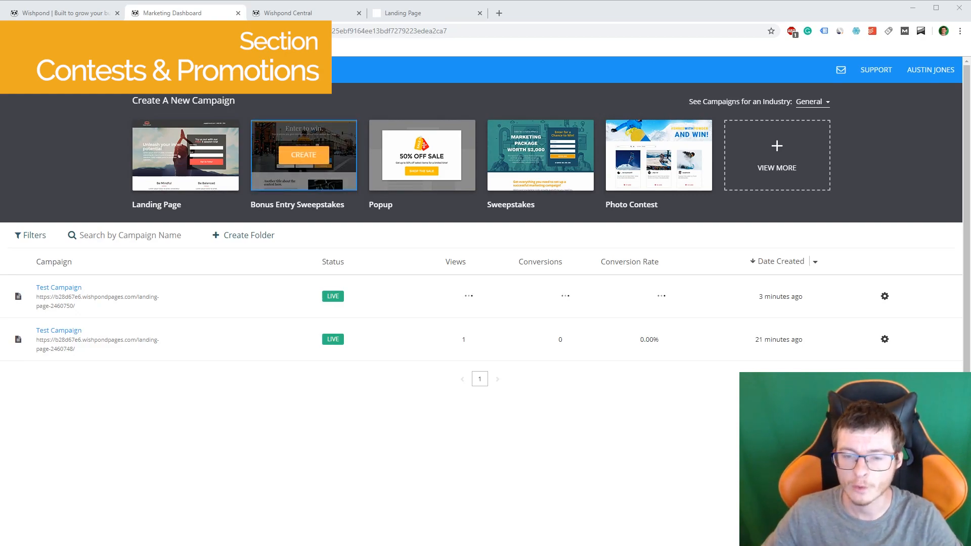
mouse_move(540, 155)
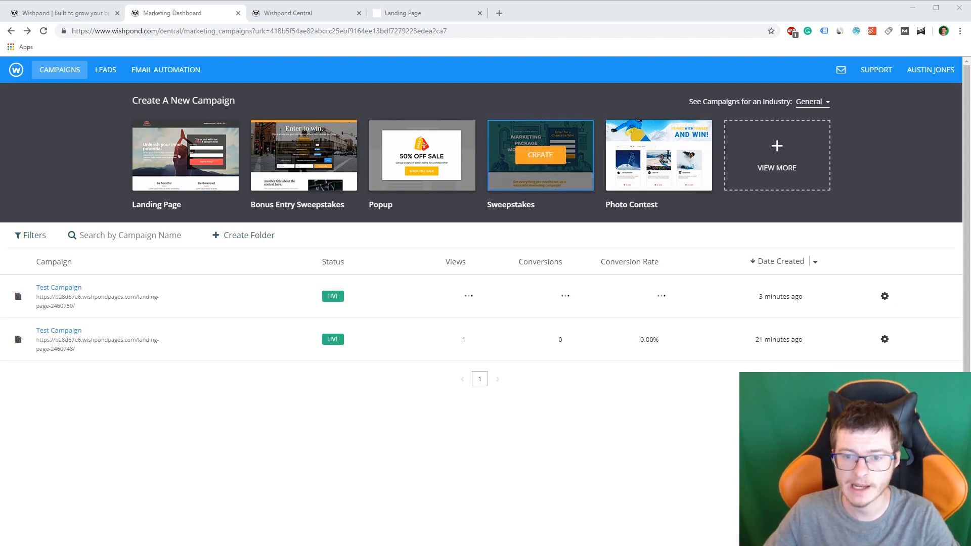
left_click(550, 157)
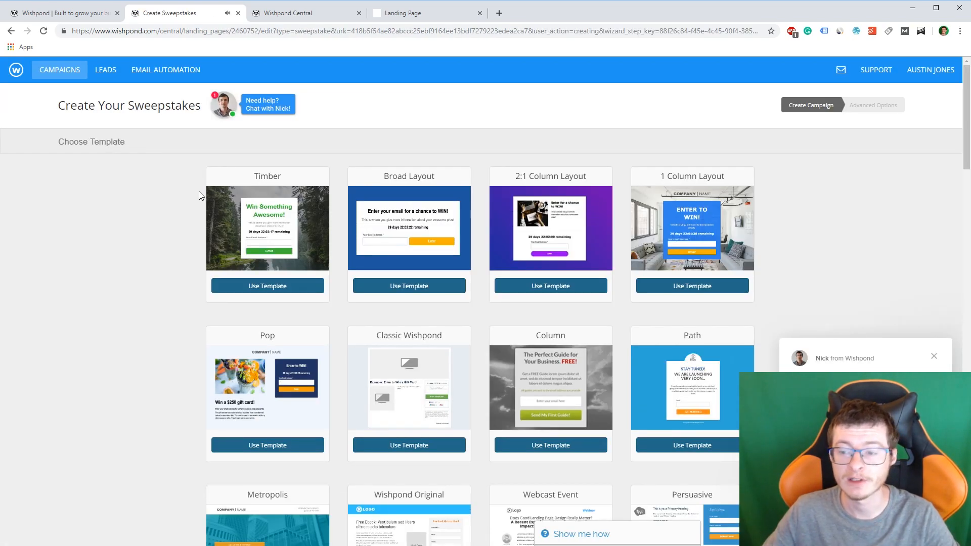
left_click(933, 356)
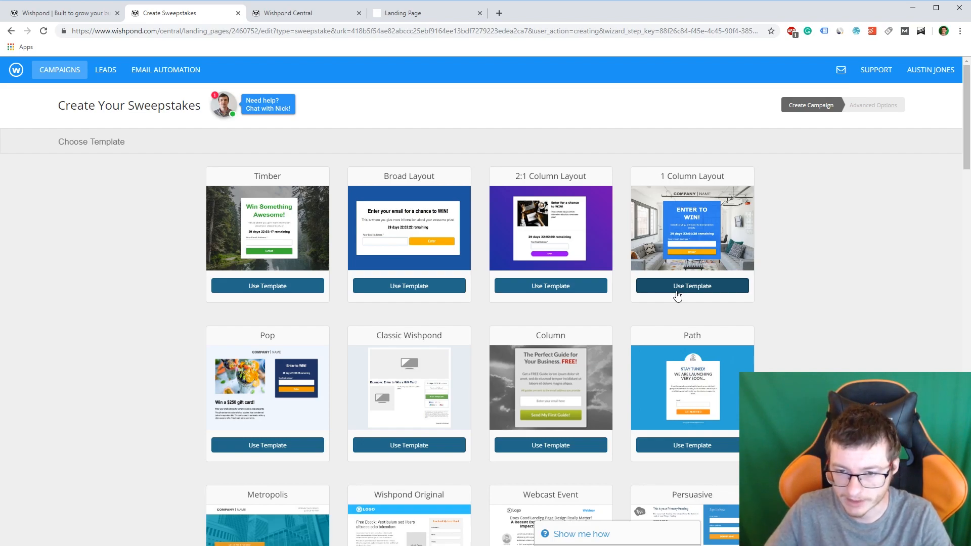
left_click(405, 288)
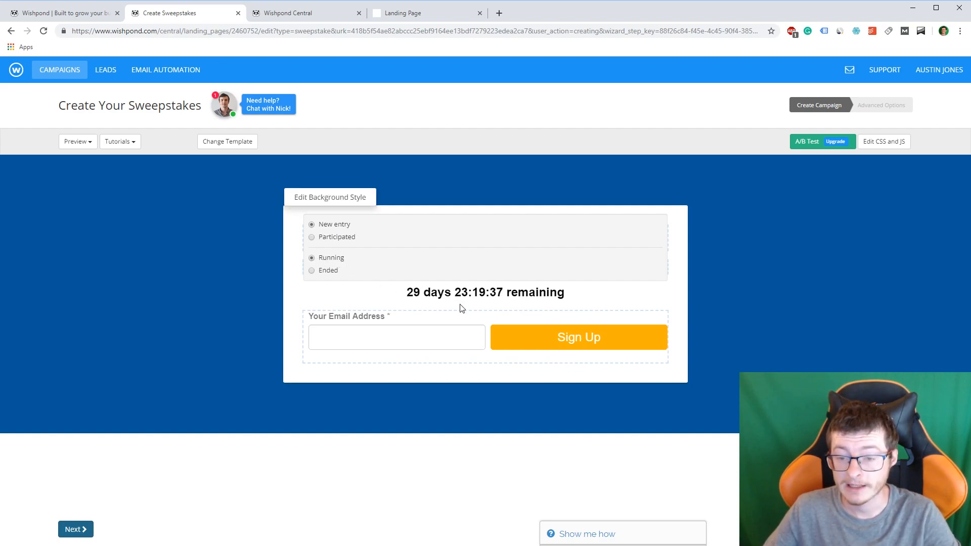
Step: Inspect the sweepstakes page's background style, entry form editing options, and custom CSS and JavaScript editor
left_click(411, 291)
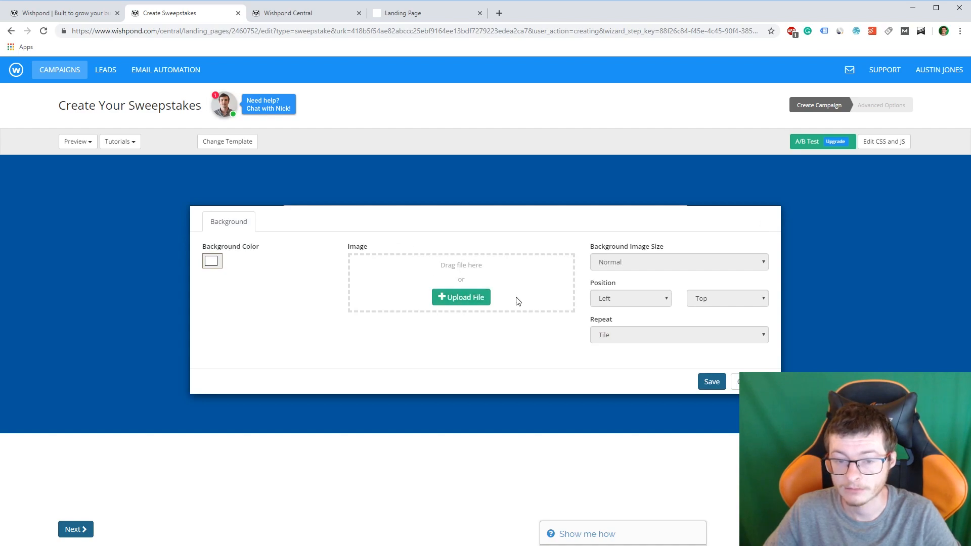
left_click(711, 381)
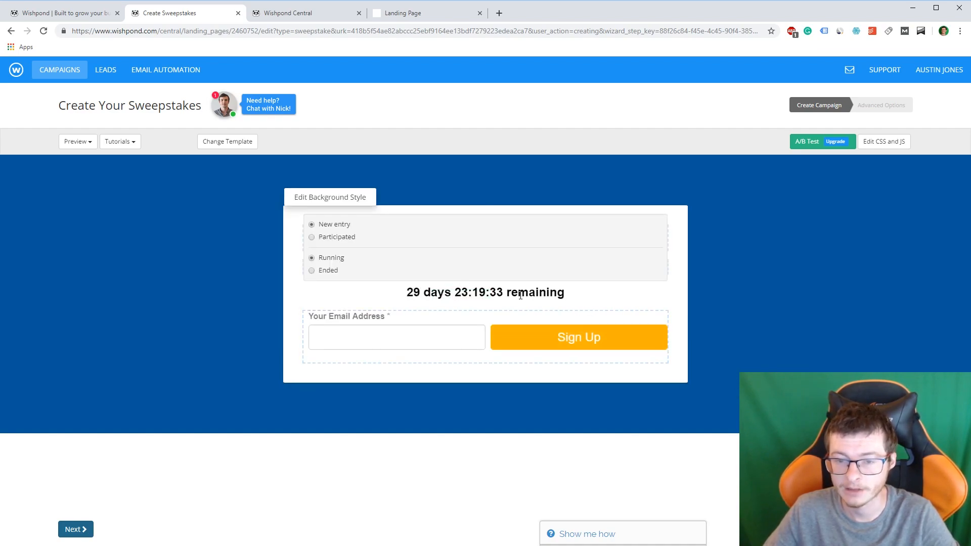
mouse_move(390, 342)
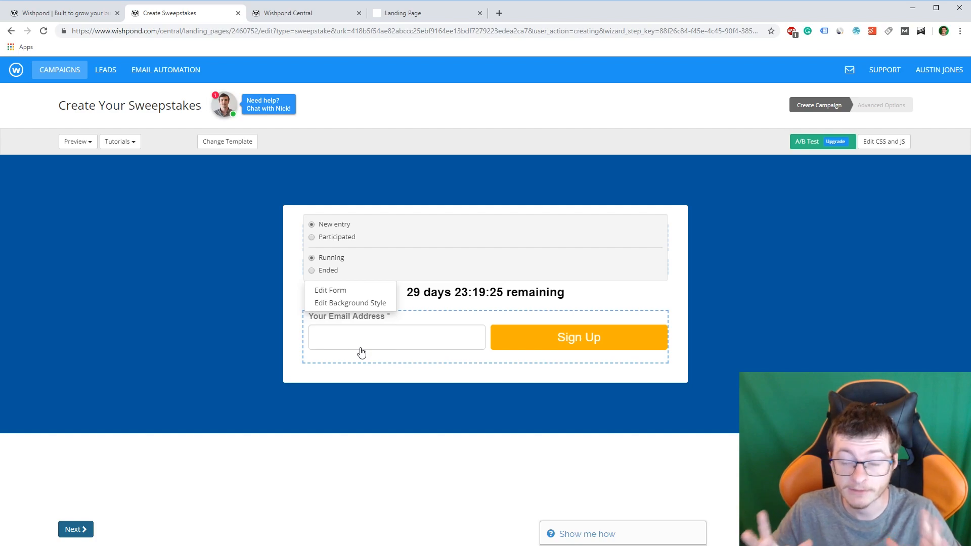
left_click(887, 142)
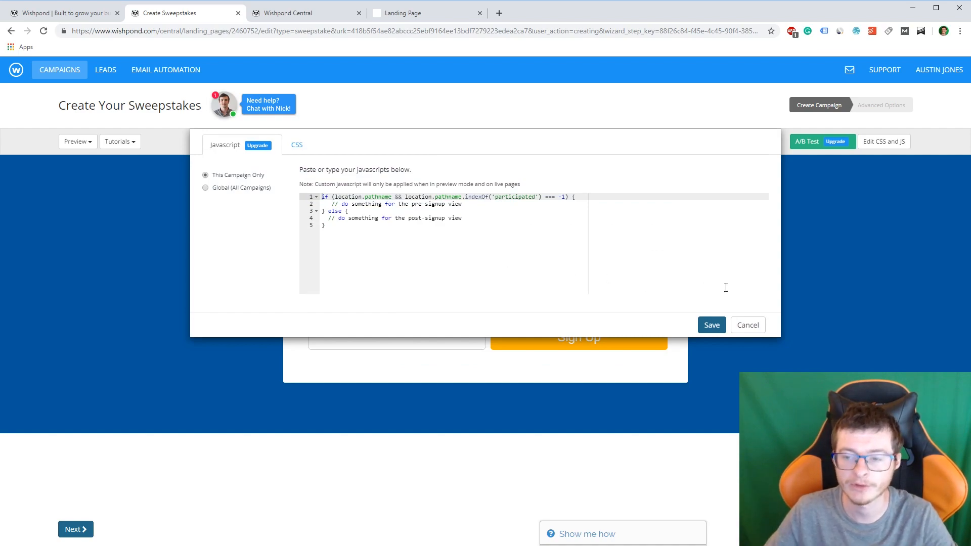
left_click(750, 325)
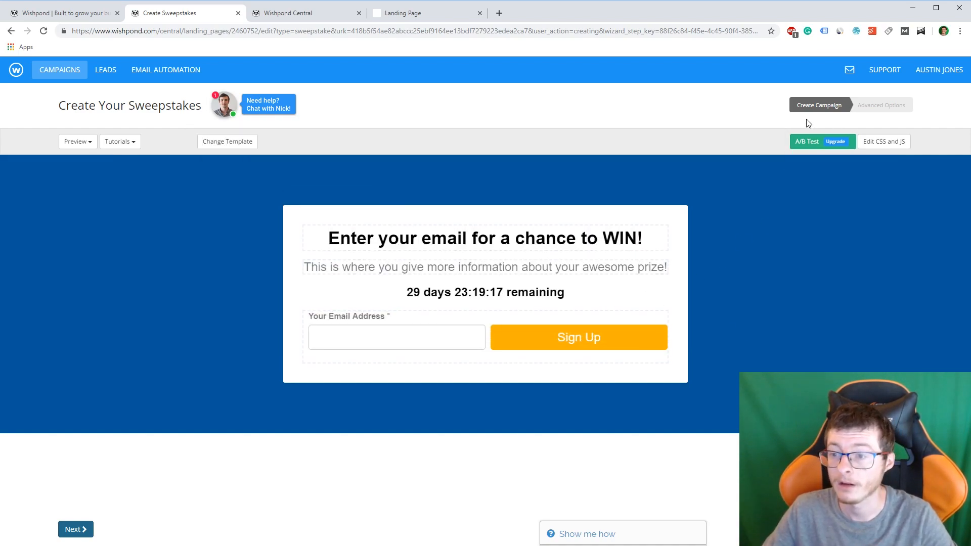
mouse_move(656, 292)
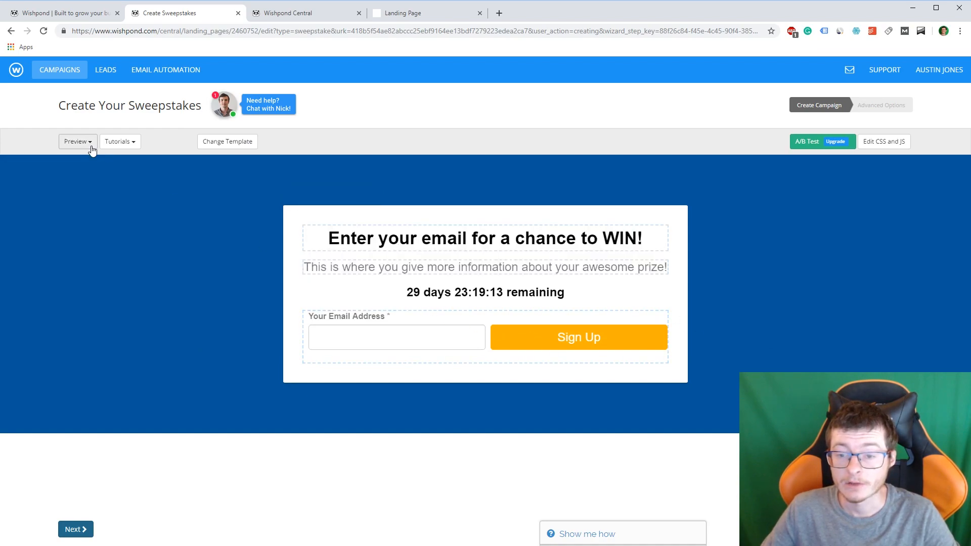
Step: Proceed to the advanced options and name the sweepstakes "Sweepstakes"
left_click(71, 528)
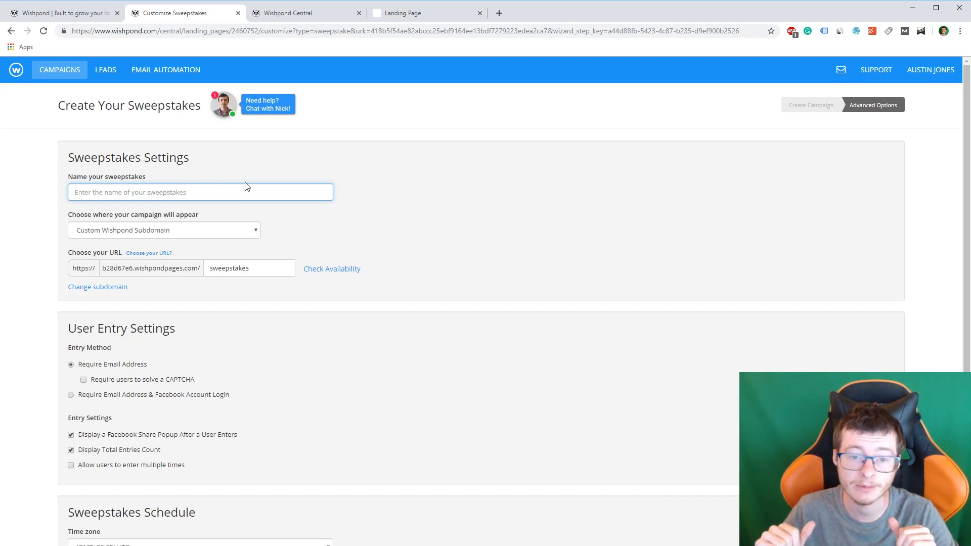
type("Sweepstakes")
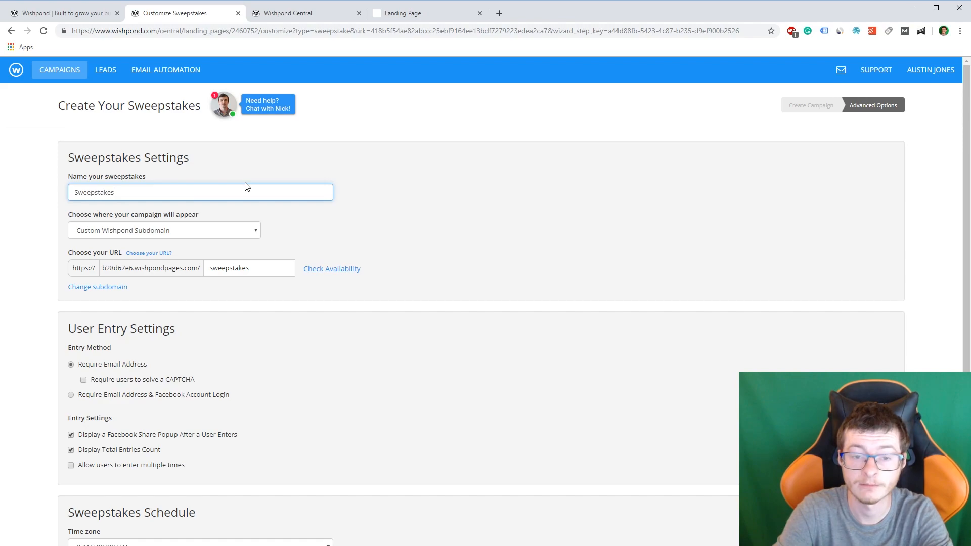
key("Tab")
Step: Review the choices for where the sweepstakes campaign will appear
left_click(141, 236)
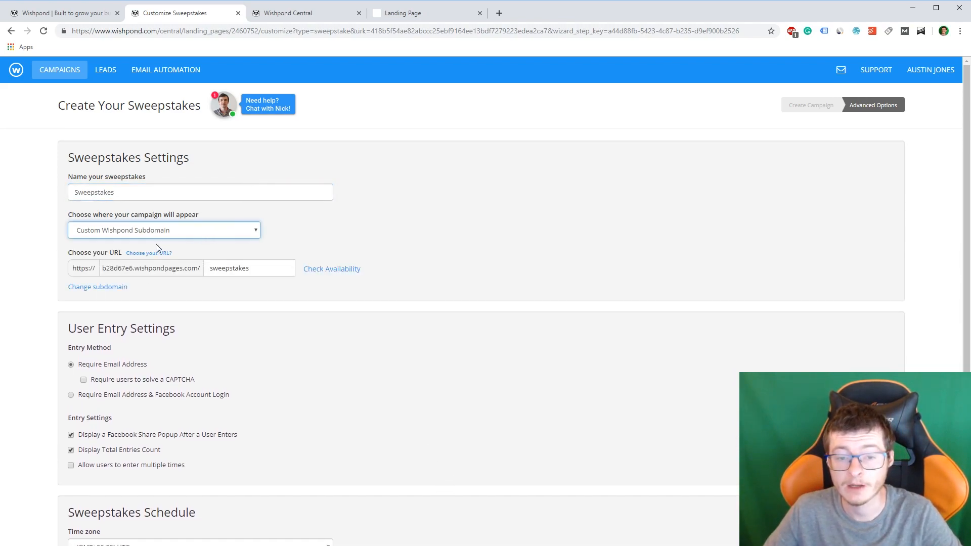
left_click(312, 220)
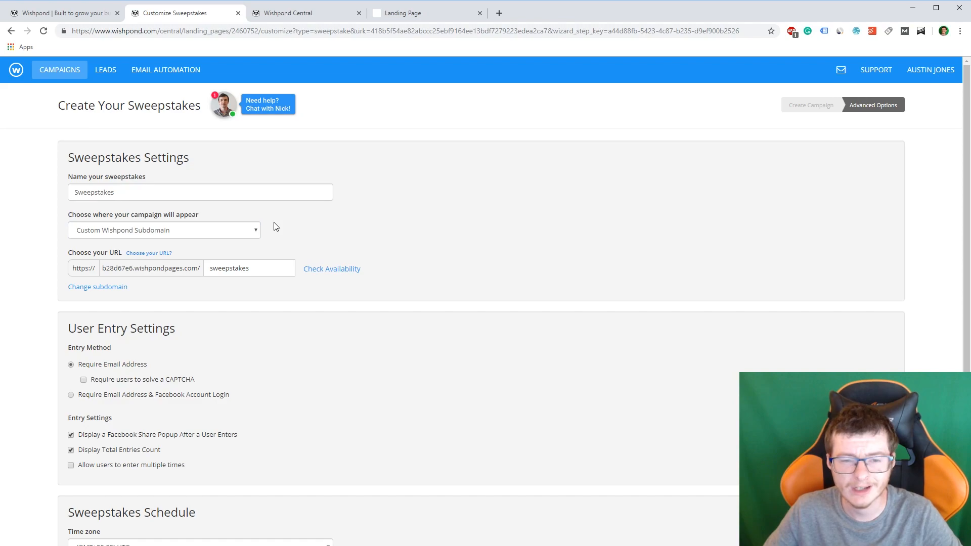
left_click(188, 236)
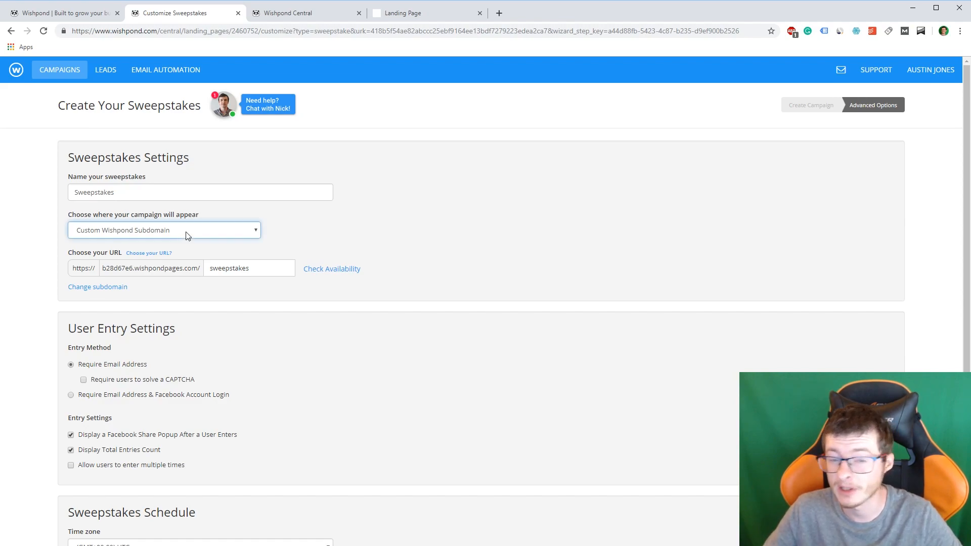
Step: Check the availability of the "sweepstakes" URL on the custom Wishpond subdomain
left_click(289, 222)
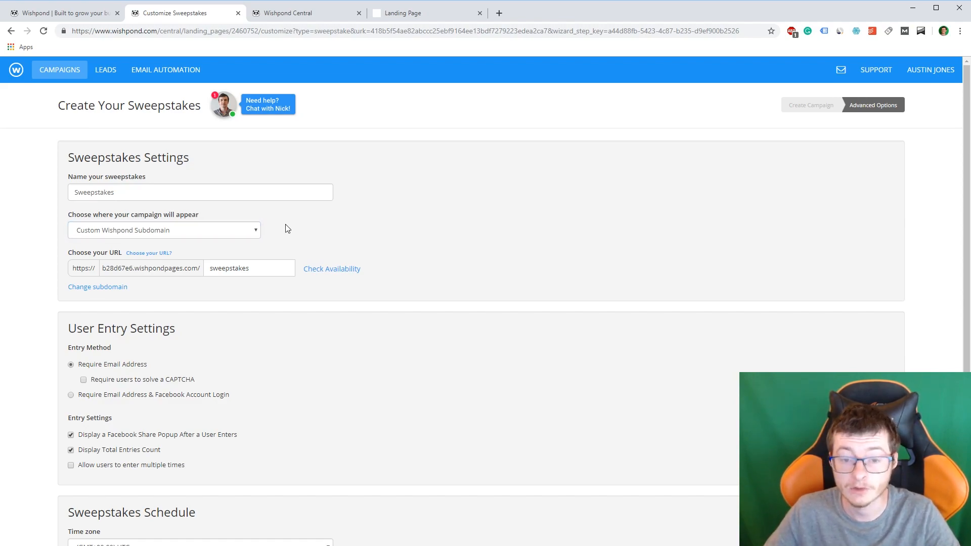
left_click_drag(98, 268, 200, 269)
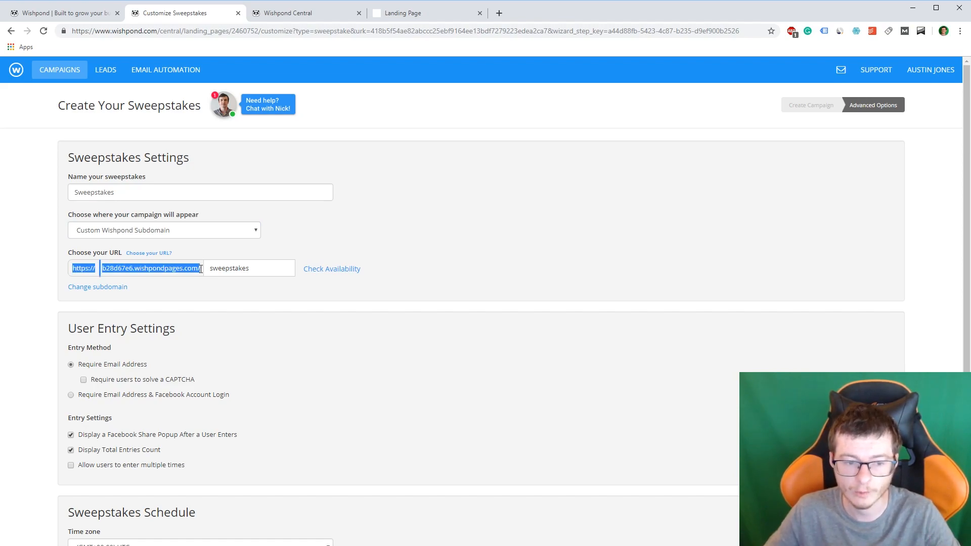
left_click(334, 272)
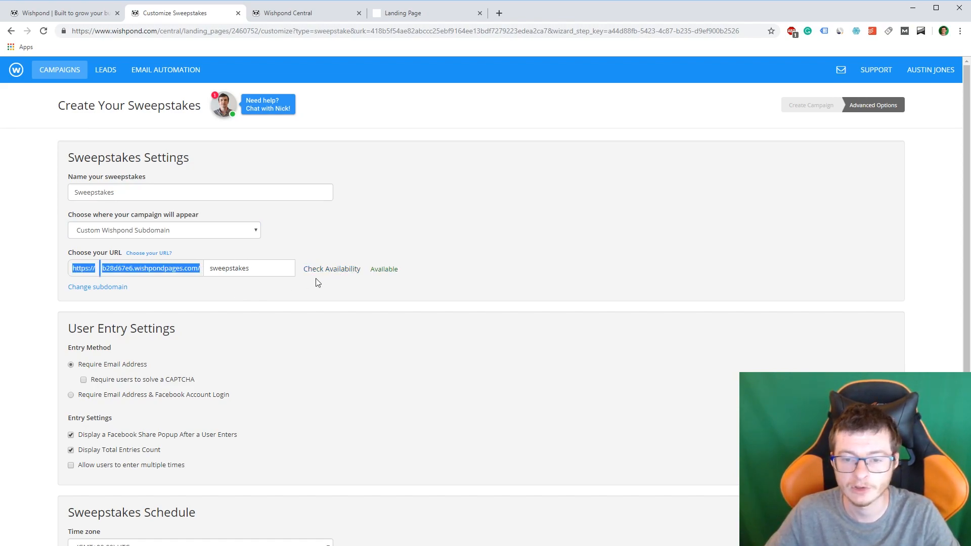
double_click(245, 261)
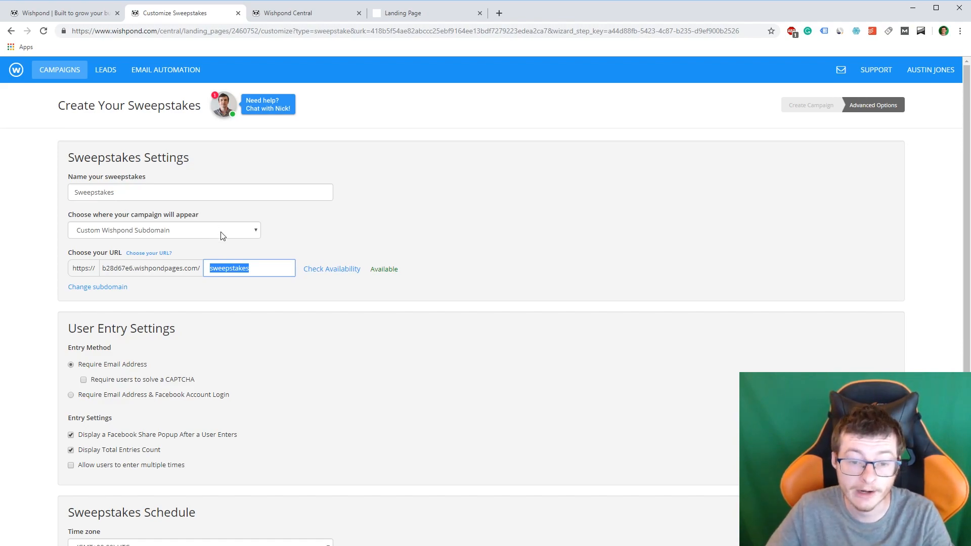
Step: Review the sweepstakes' entry and schedule settings, publish the campaign, and return to the campaigns dashboard
scroll(219, 232, "down", 2)
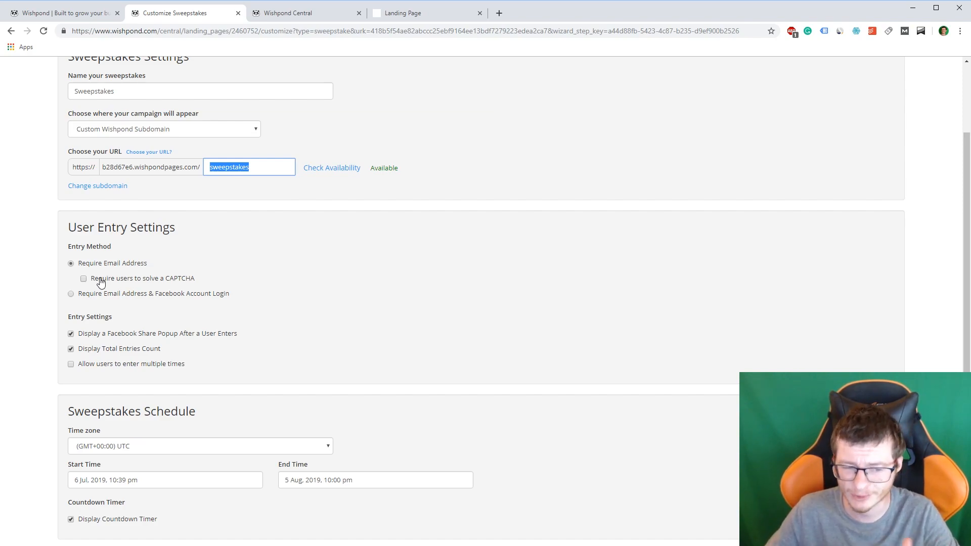
scroll(161, 299, "down", 2)
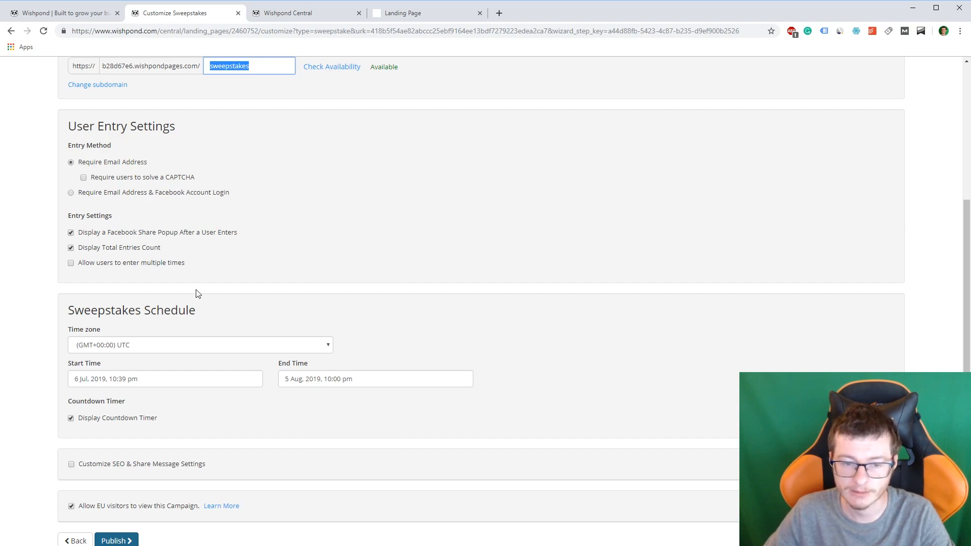
scroll(197, 294, "down", 1)
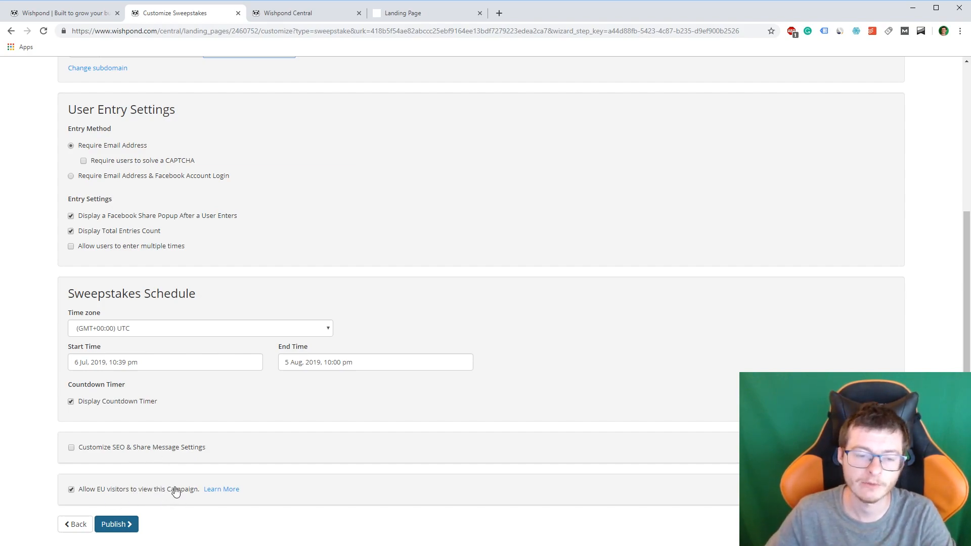
left_click(115, 527)
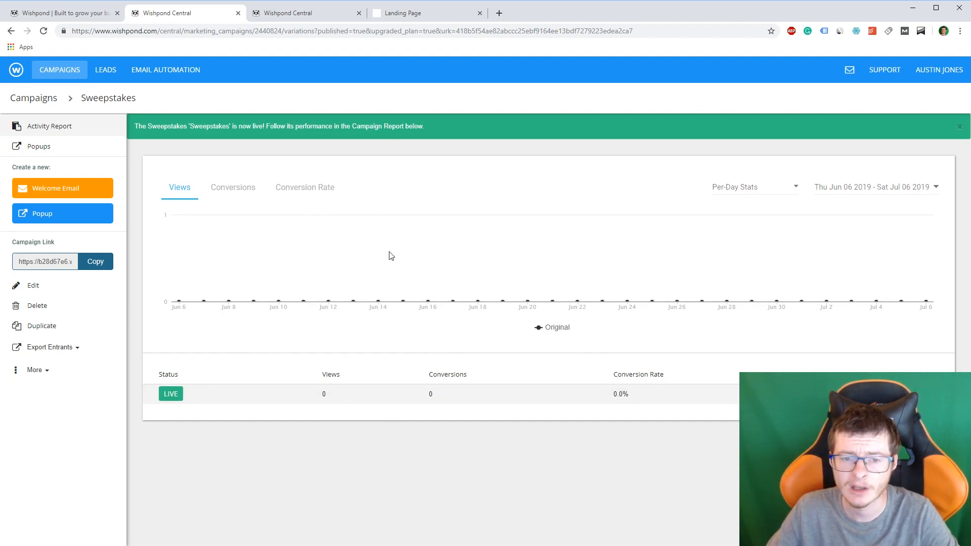
left_click(41, 99)
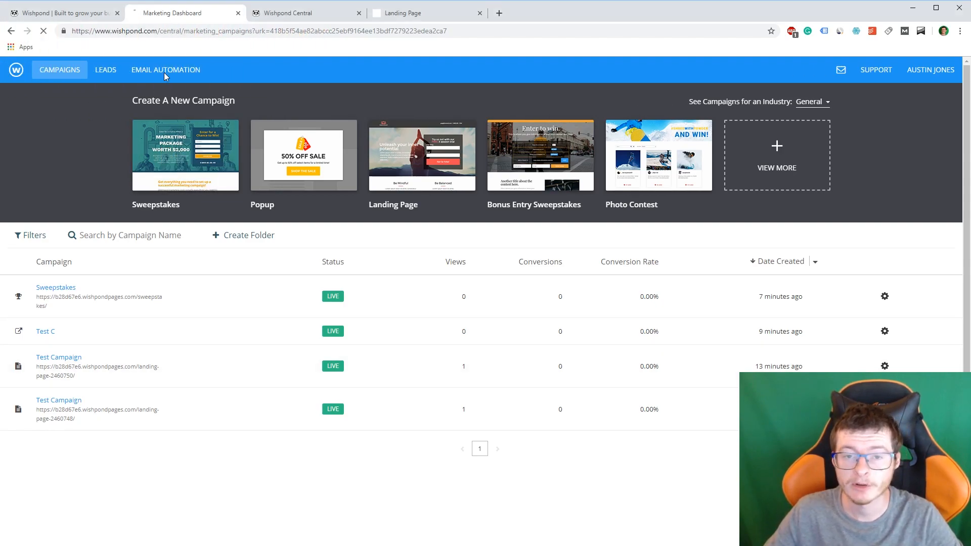
Step: Go to email automation and create a new automation based on the Standard Workflow
left_click(164, 72)
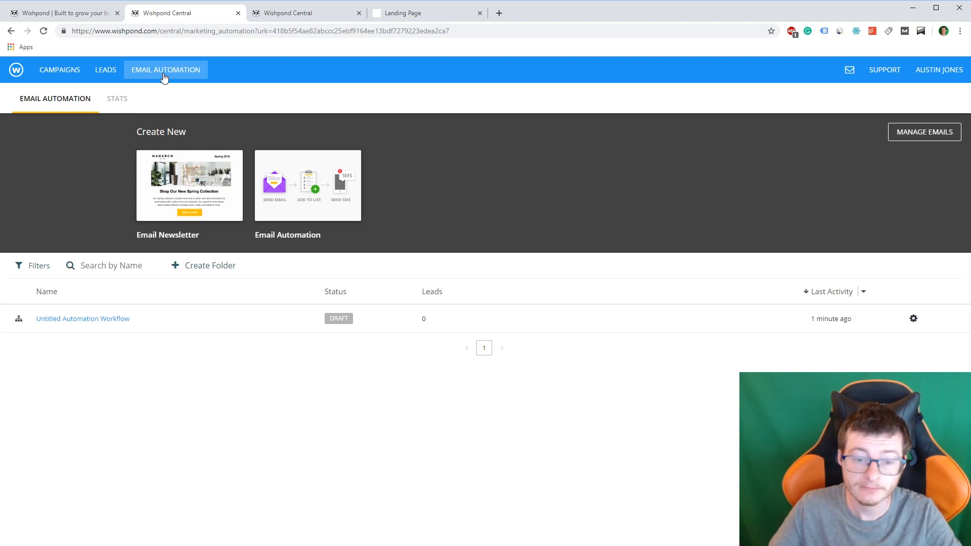
mouse_move(183, 181)
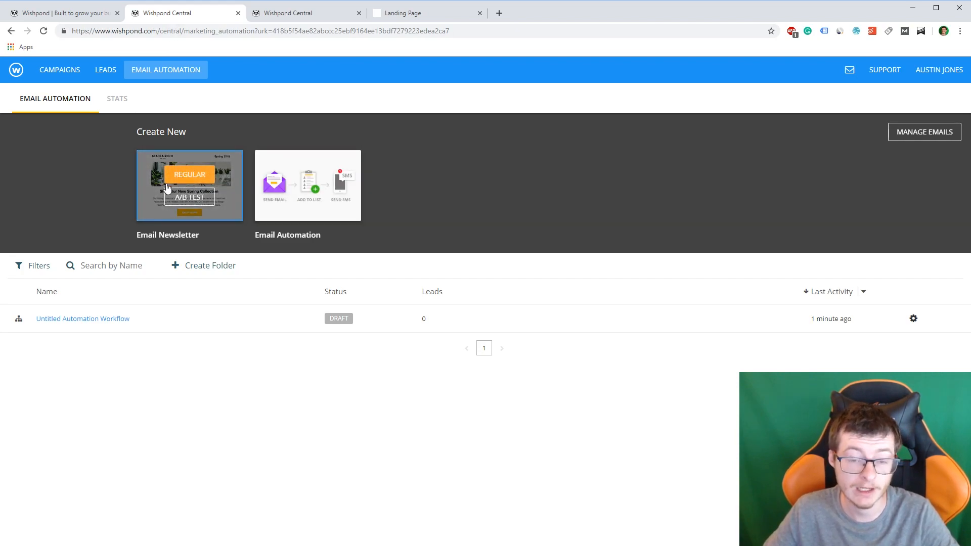
mouse_move(311, 190)
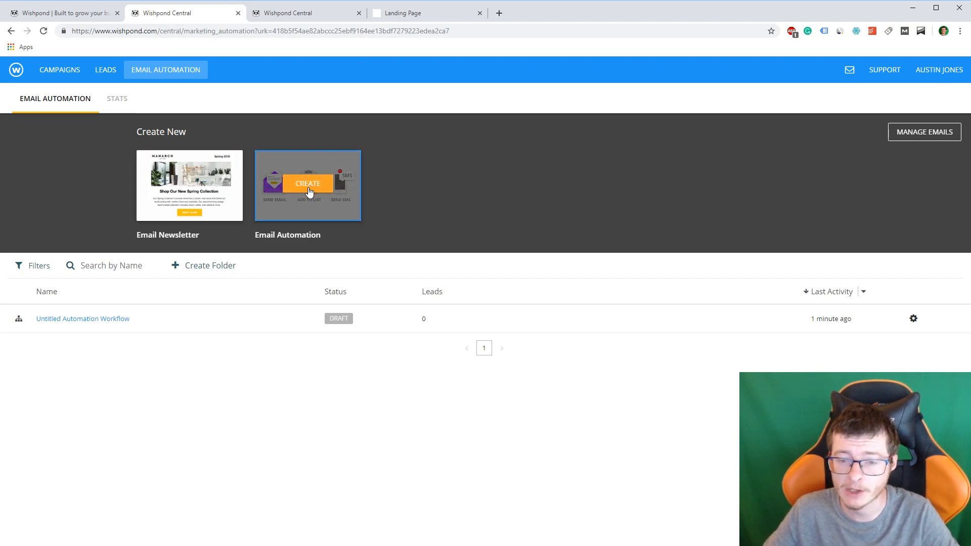
left_click(307, 185)
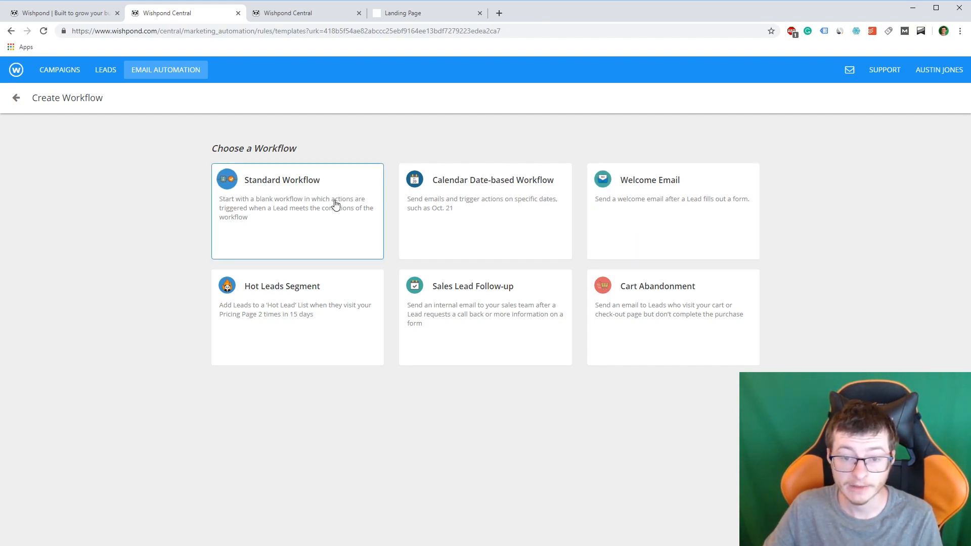
left_click(321, 213)
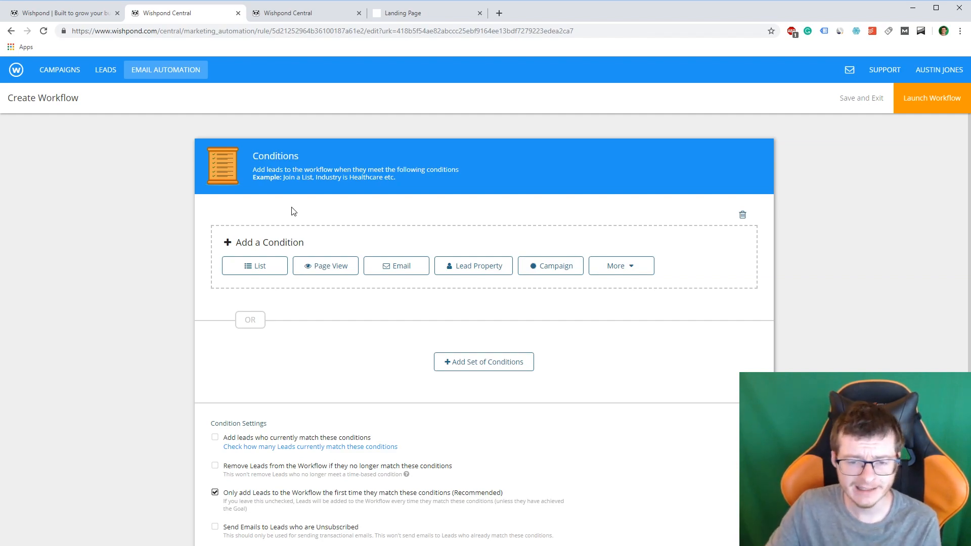
Step: Add a List condition to the workflow for leads who are members of Test Campaign
left_click(254, 266)
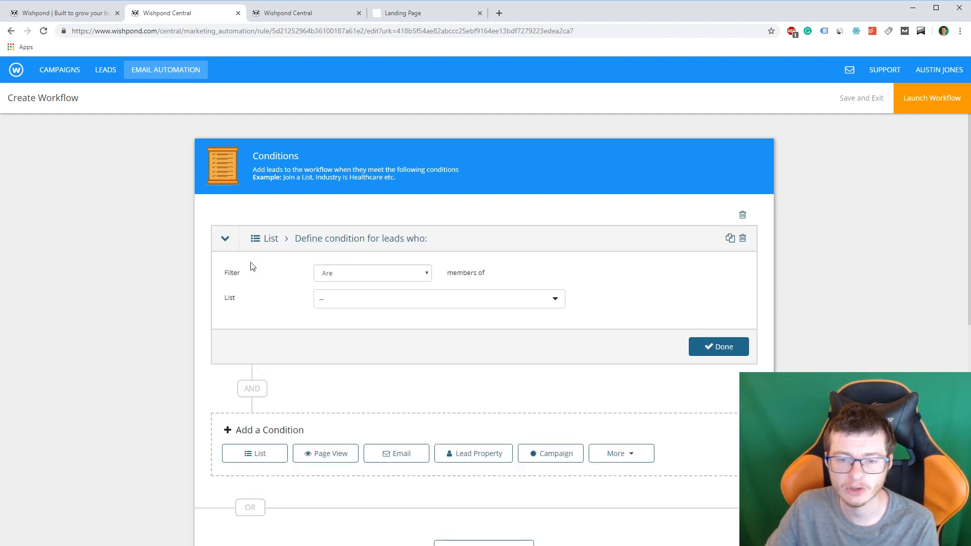
left_click(349, 274)
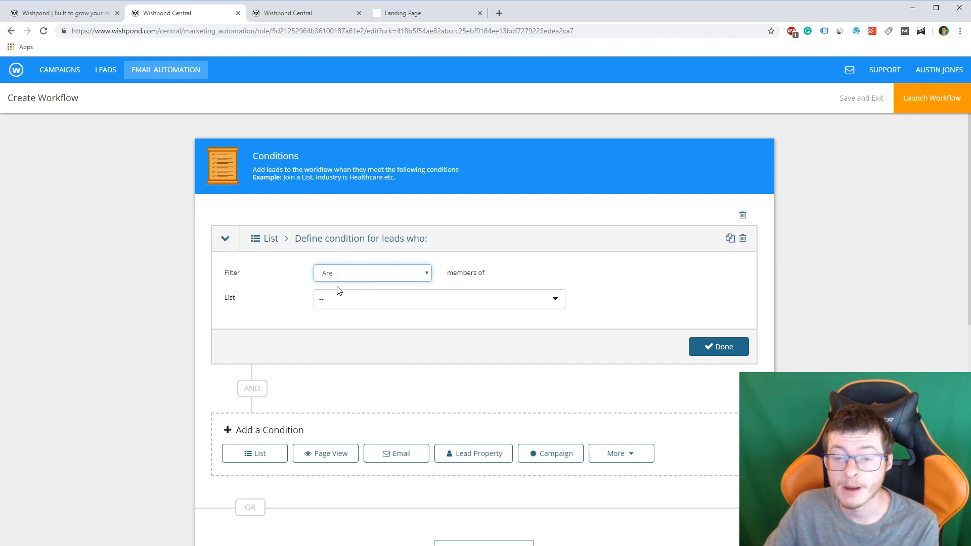
left_click(447, 300)
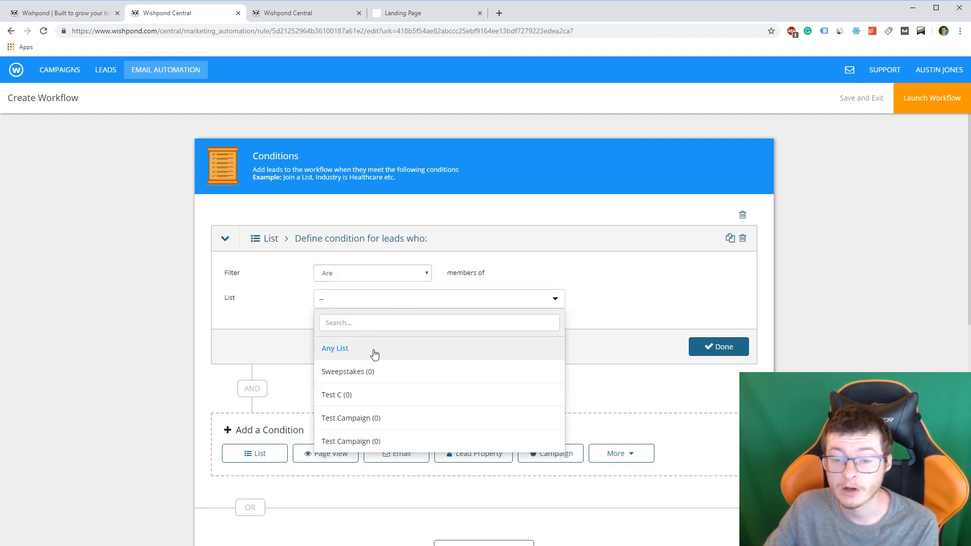
scroll(360, 379, "down", 1)
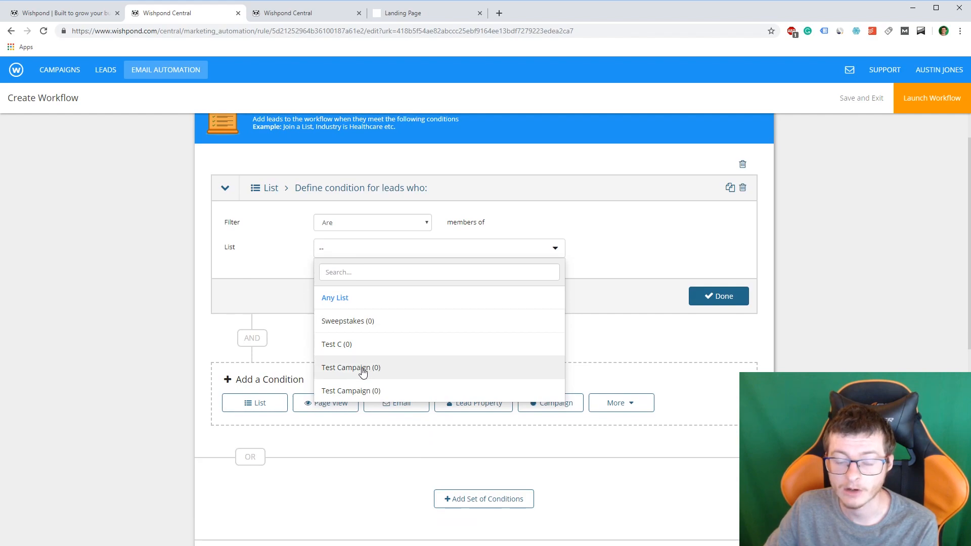
left_click(364, 368)
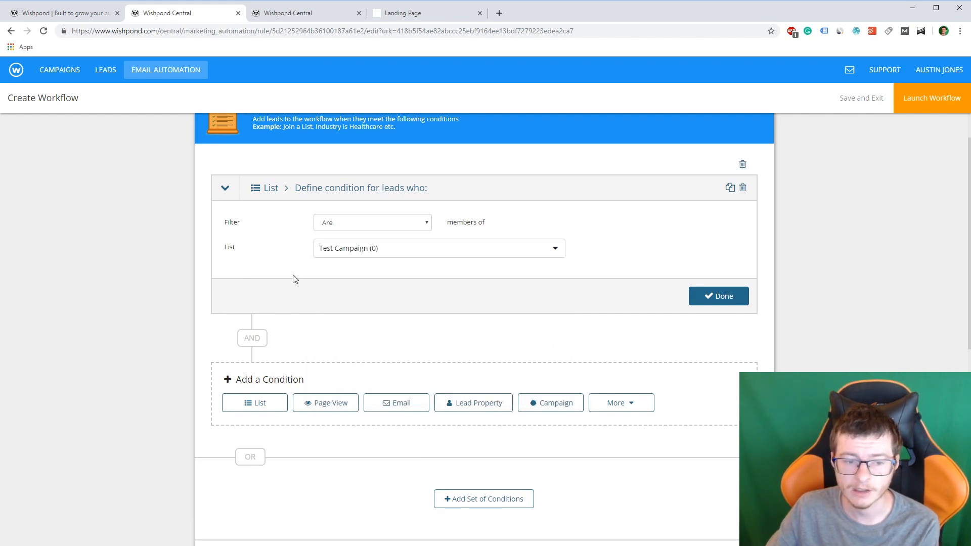
scroll(295, 279, "up", 1)
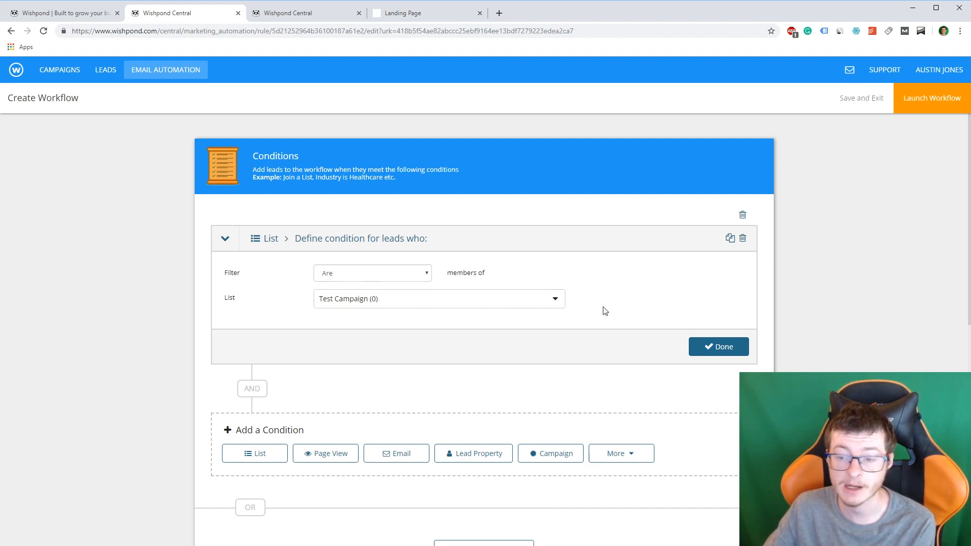
left_click(717, 353)
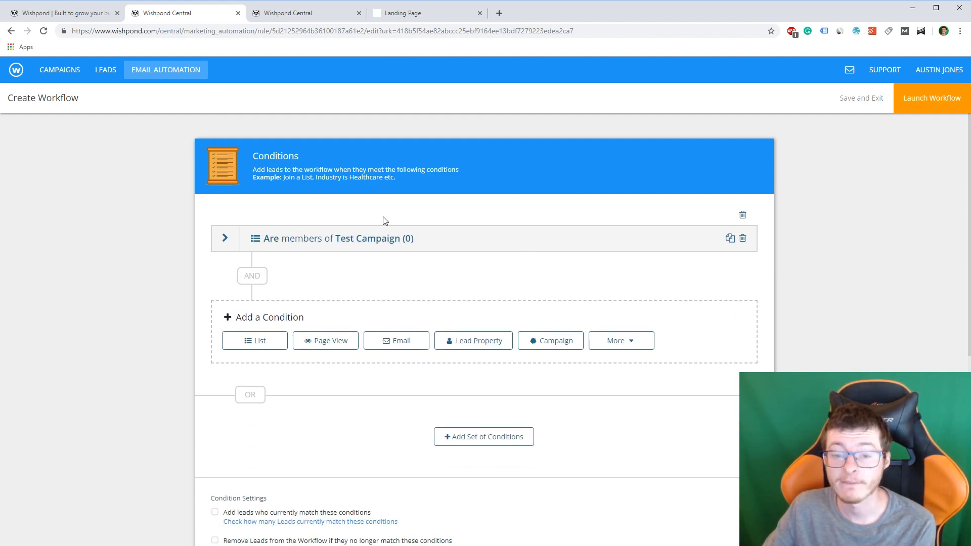
Step: Review the workflow's condition settings and add a Send an Email action
scroll(395, 308, "down", 1)
scroll(395, 309, "down", 1)
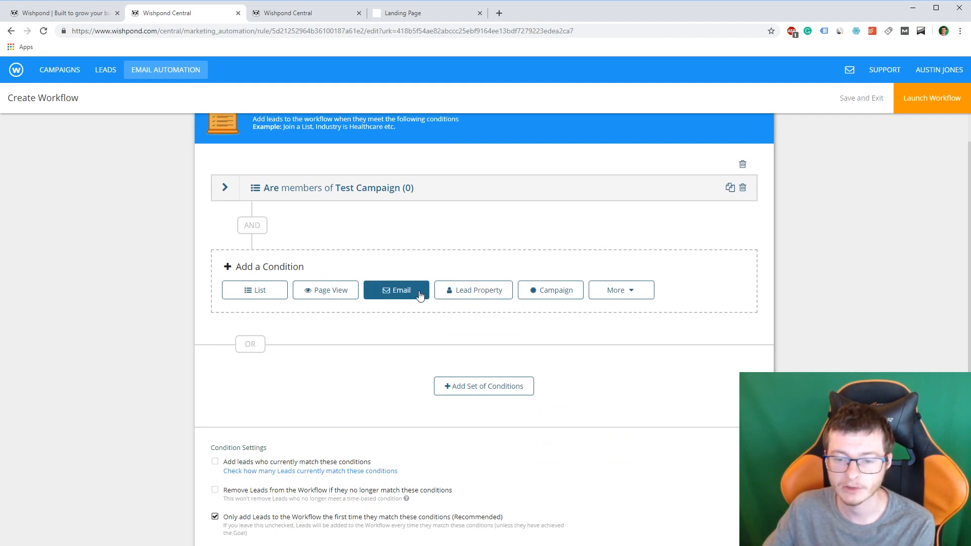
scroll(459, 332, "down", 3)
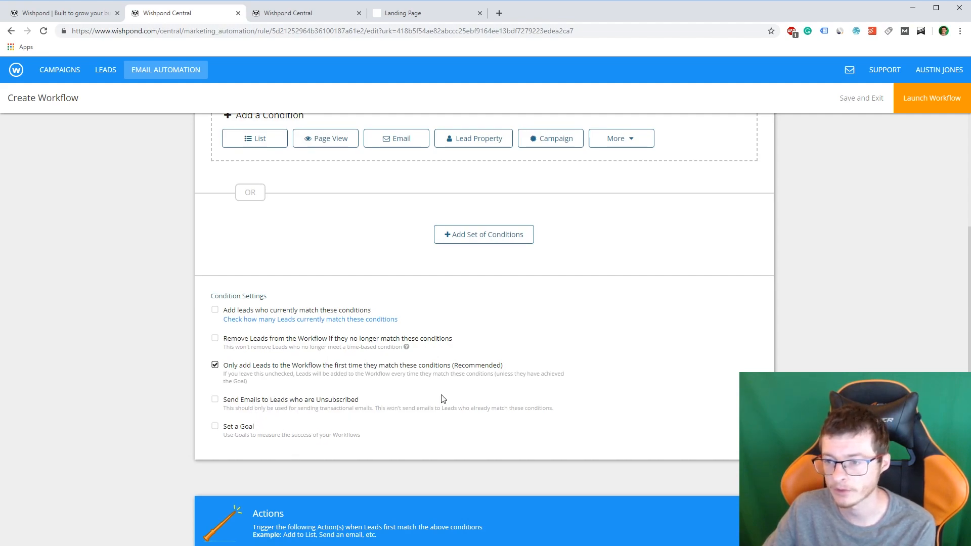
scroll(574, 344, "down", 3)
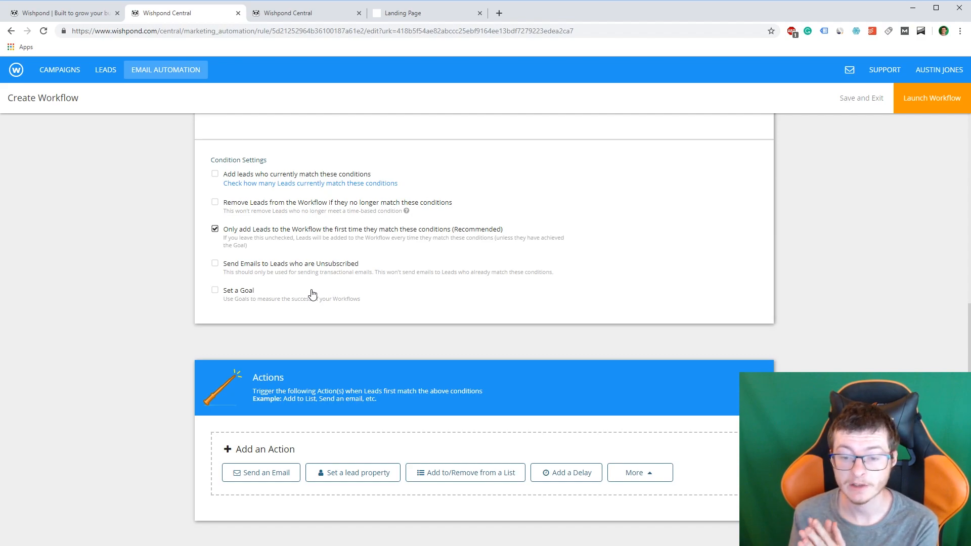
left_click(268, 477)
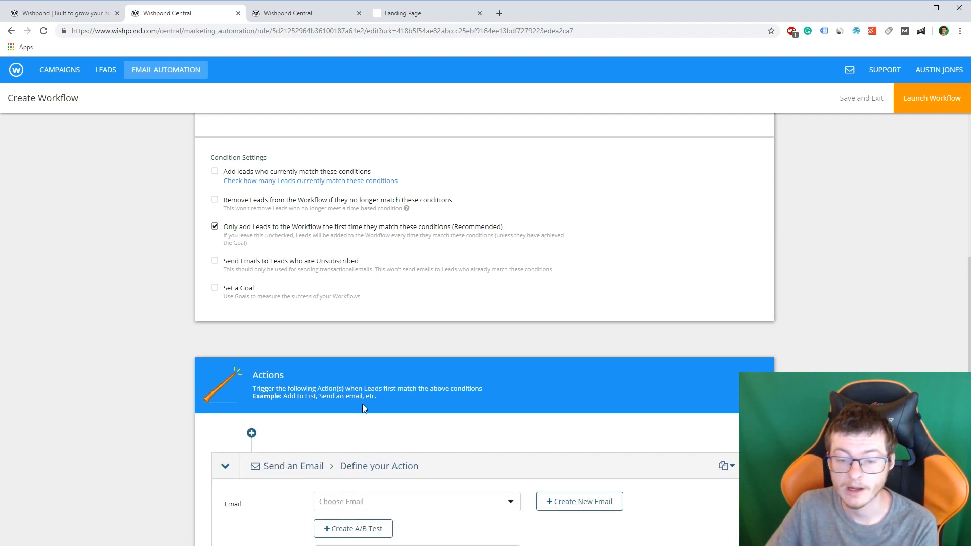
Step: Inspect the email action's email selection, send mode, and delivery window options, and finish defining the action
scroll(360, 413, "down", 4)
left_click(391, 303)
left_click(247, 331)
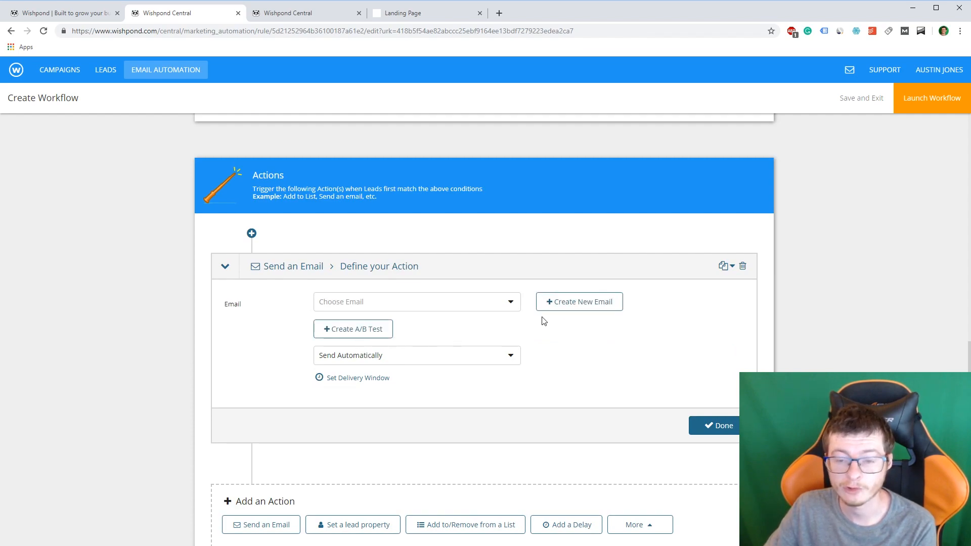
scroll(402, 349, "down", 1)
left_click(354, 304)
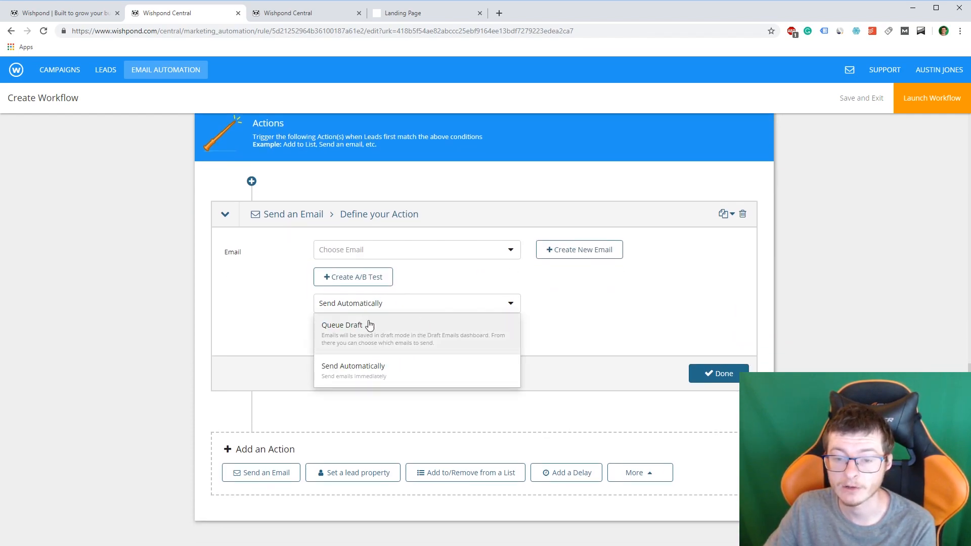
left_click(241, 327)
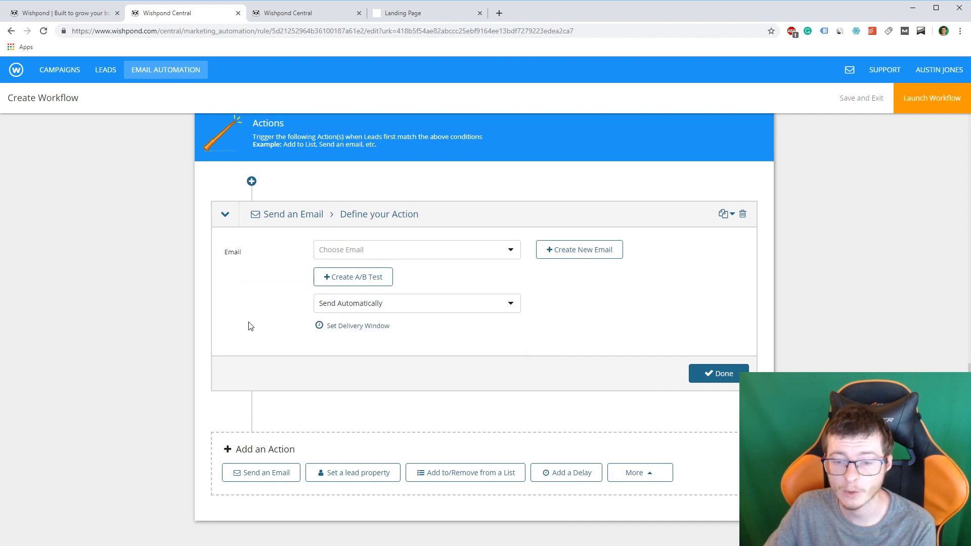
left_click(373, 327)
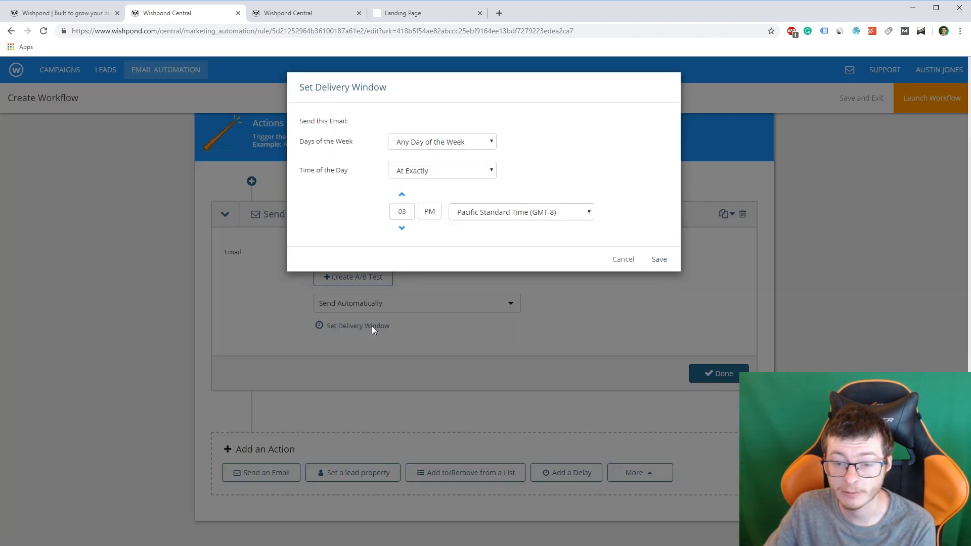
left_click(622, 259)
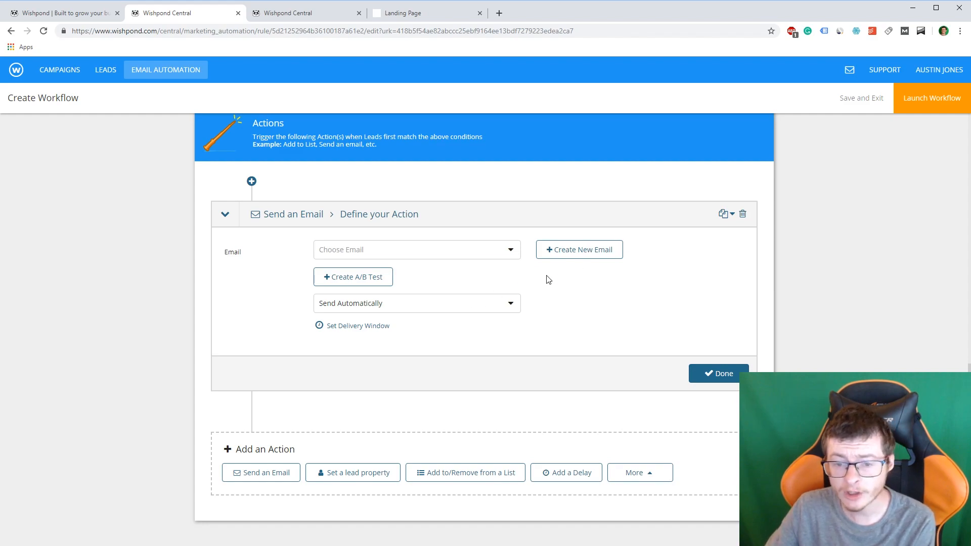
left_click(717, 373)
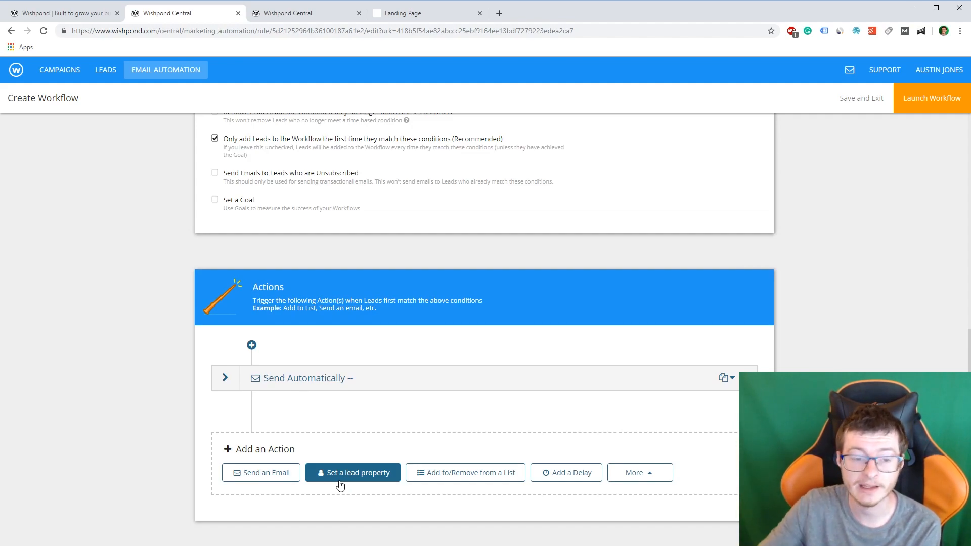
Step: Try to launch the workflow, and save it as a draft named "Standard Workflow"
scroll(455, 357, "up", 8)
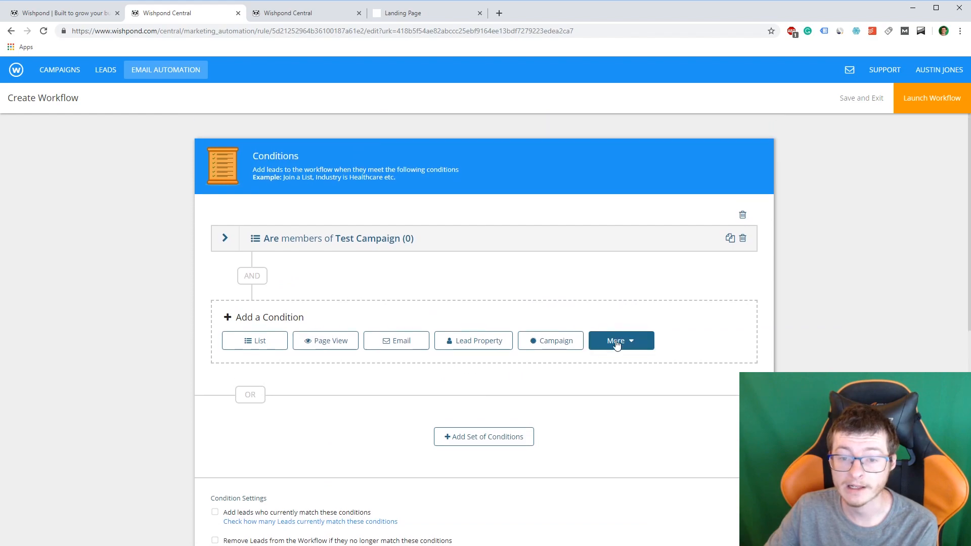
left_click(928, 106)
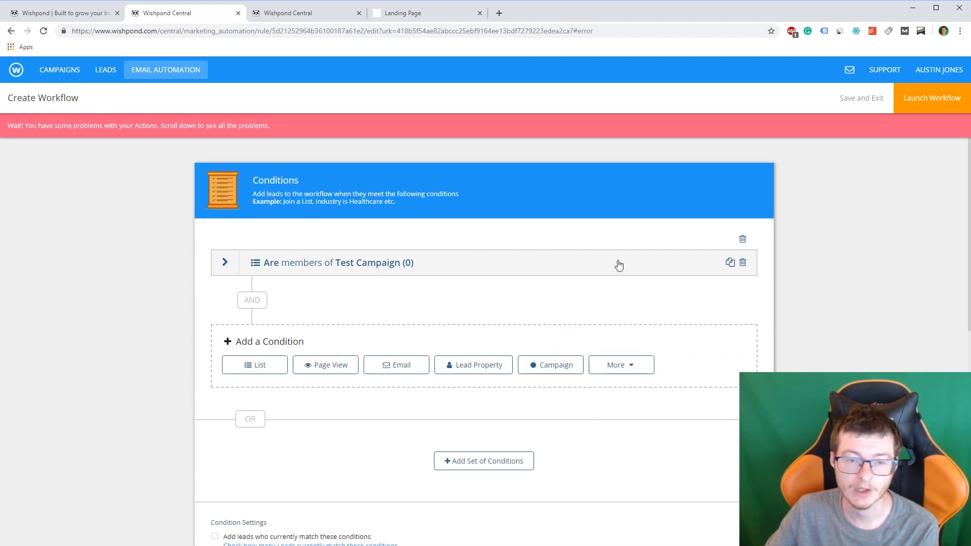
left_click(855, 101)
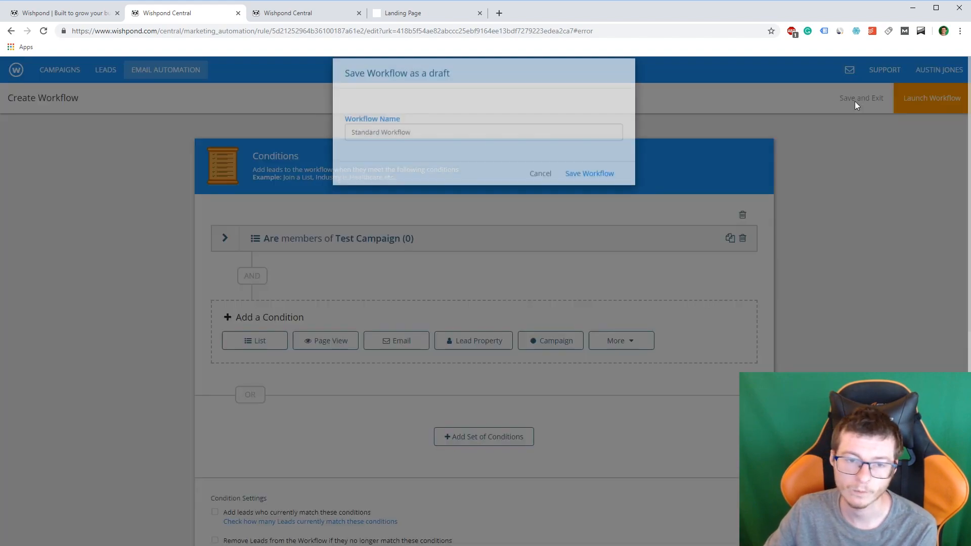
left_click(600, 190)
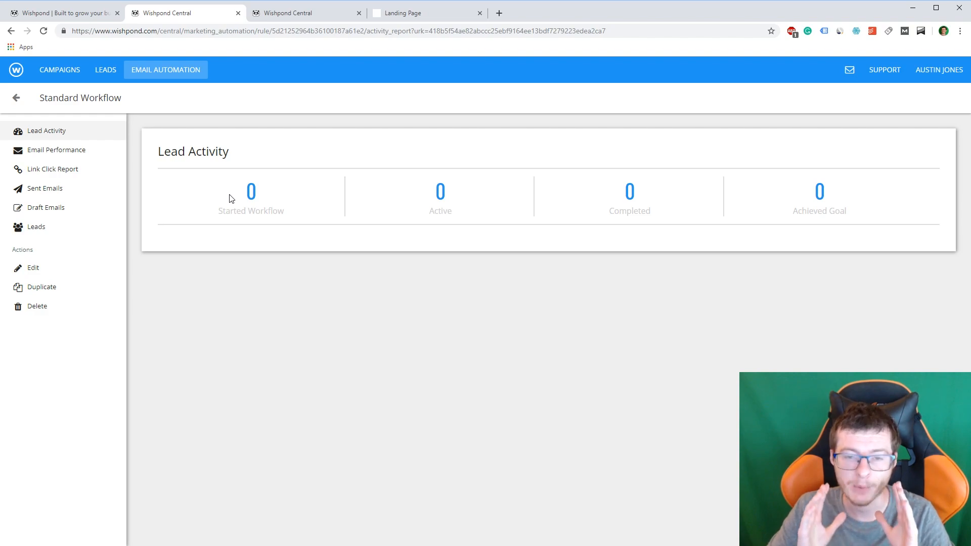
Step: Return to the campaigns dashboard from the workflow's activity report
left_click(51, 72)
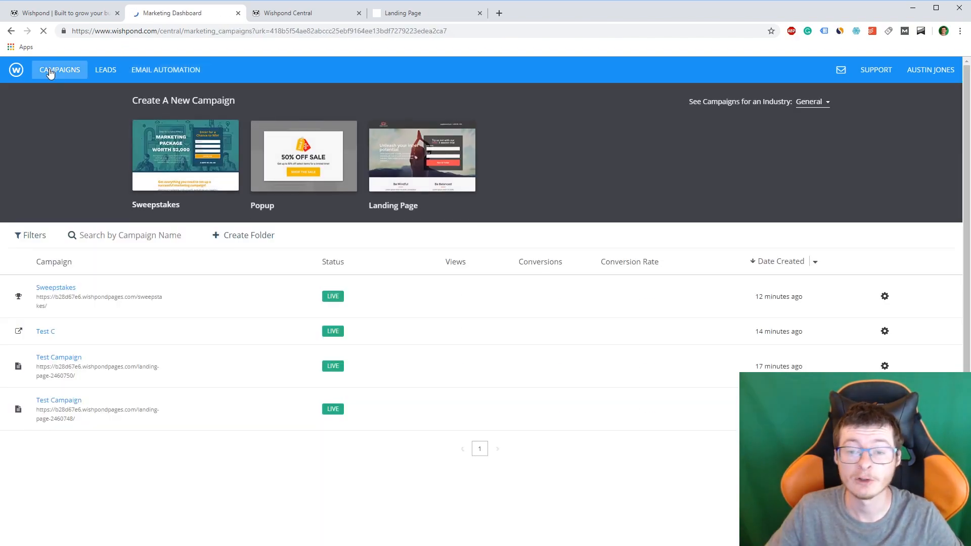